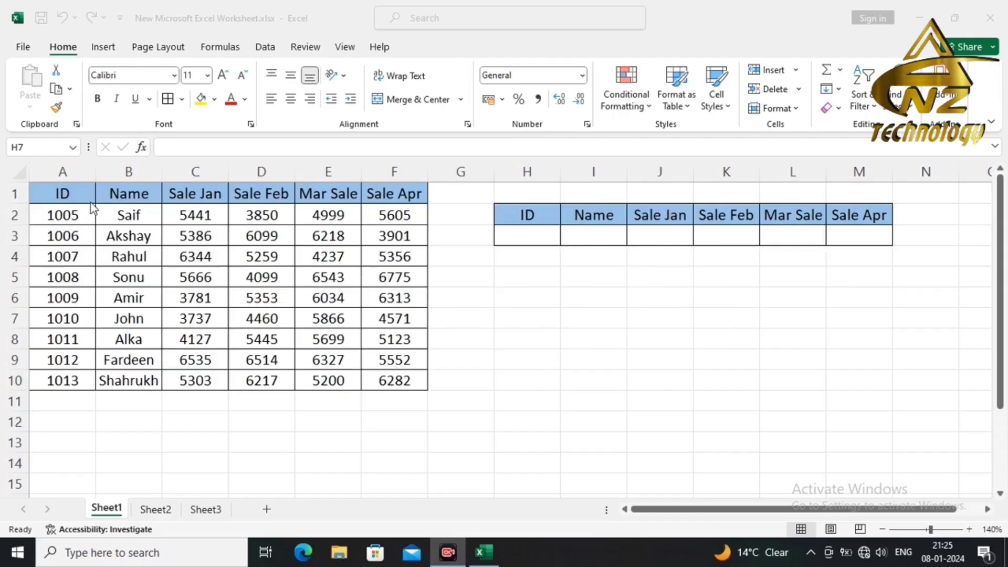
Examine the ID, Name and monthly sales columns of the source table in A1:F10.
left_click_drag(65, 194, 61, 254)
left_click_drag(129, 195, 117, 355)
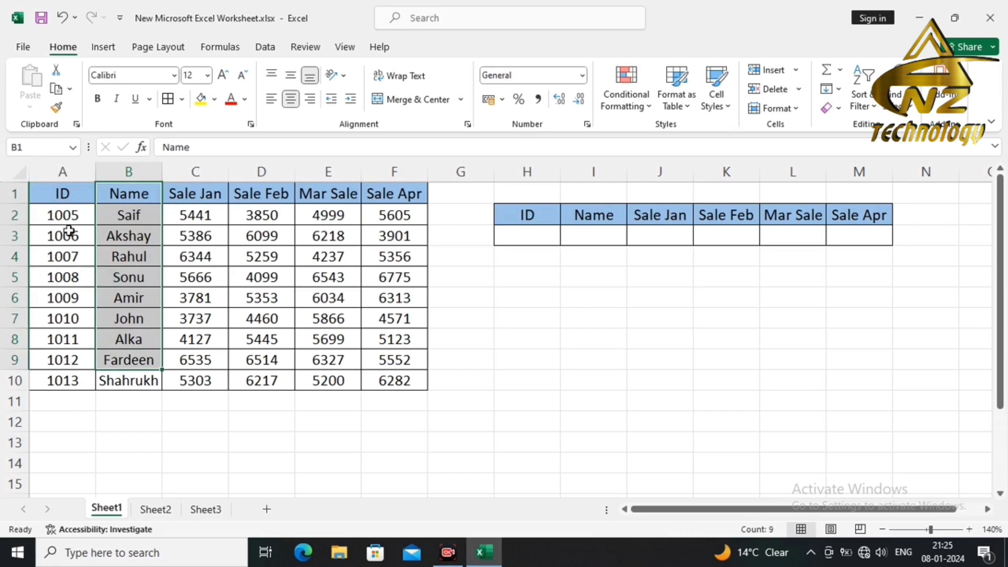
left_click_drag(65, 203, 62, 341)
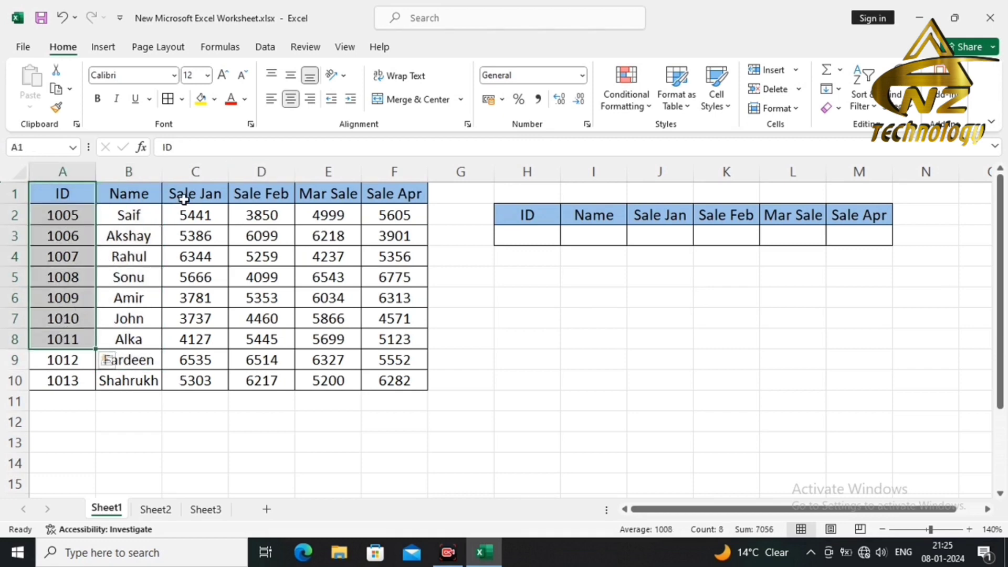
left_click_drag(184, 195, 186, 344)
left_click_drag(262, 216, 263, 240)
left_click(333, 194)
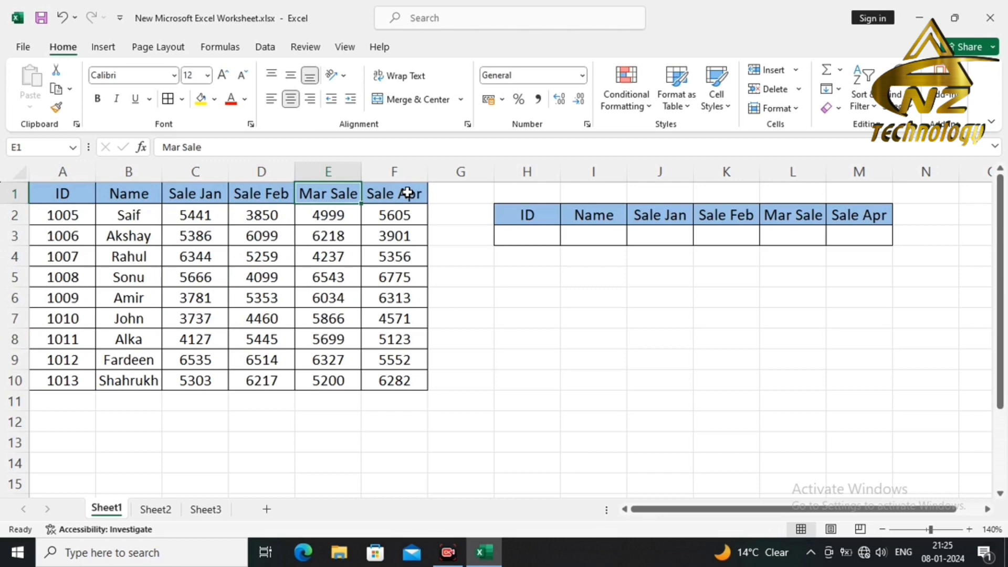
Enter the source table's first ID in cell H3 of the lookup table.
left_click(522, 234)
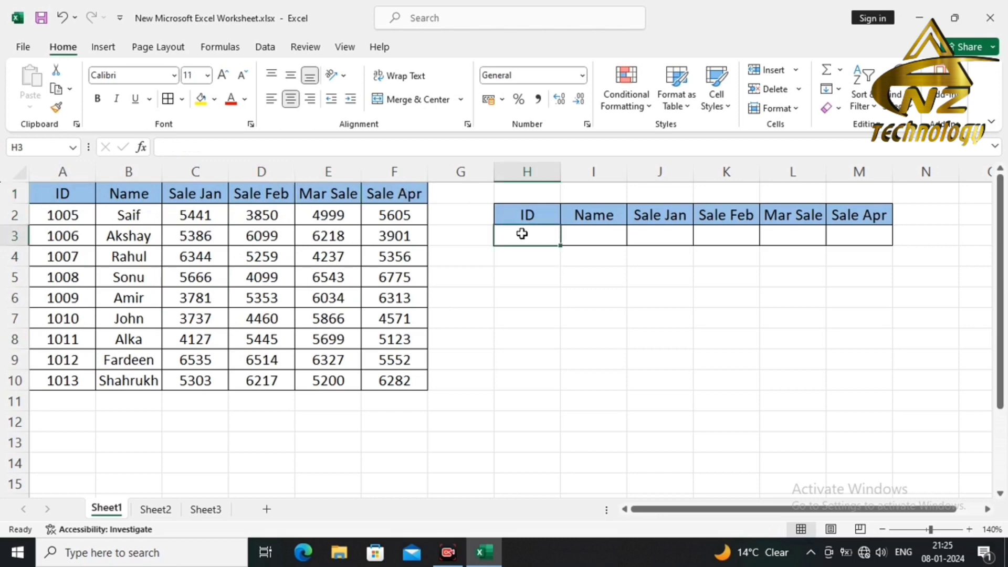
scroll(542, 248, "right", 3)
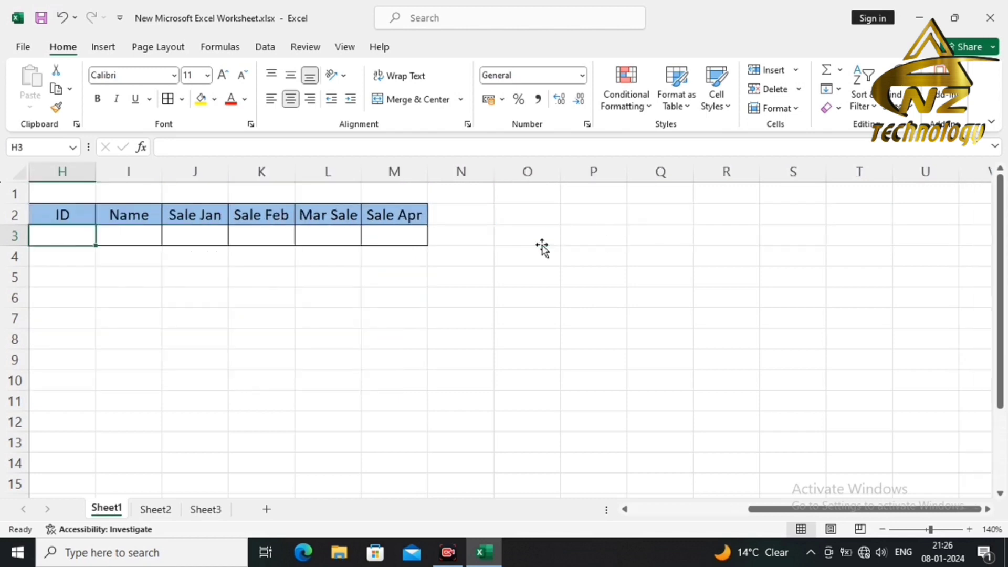
scroll(707, 472, "left", 3)
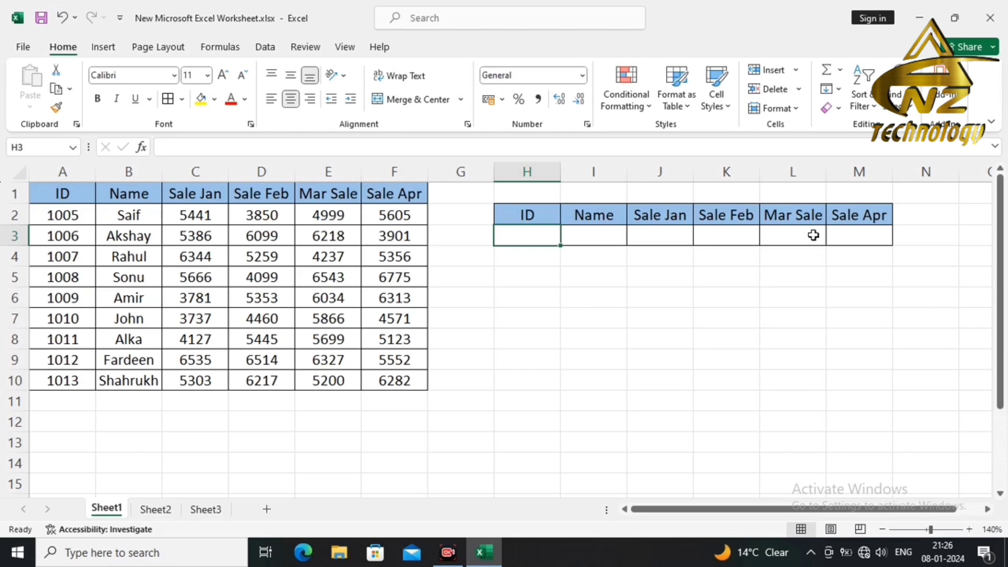
type("1005")
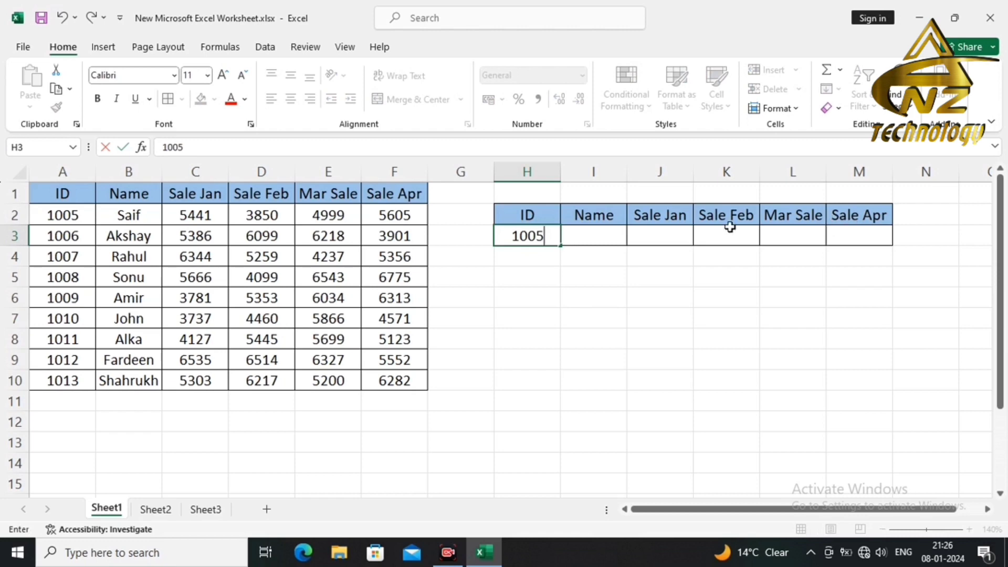
Look up the Name in cell I3 with the formula =VLOOKUP(H3,A1:F10,2,0).
left_click(588, 240)
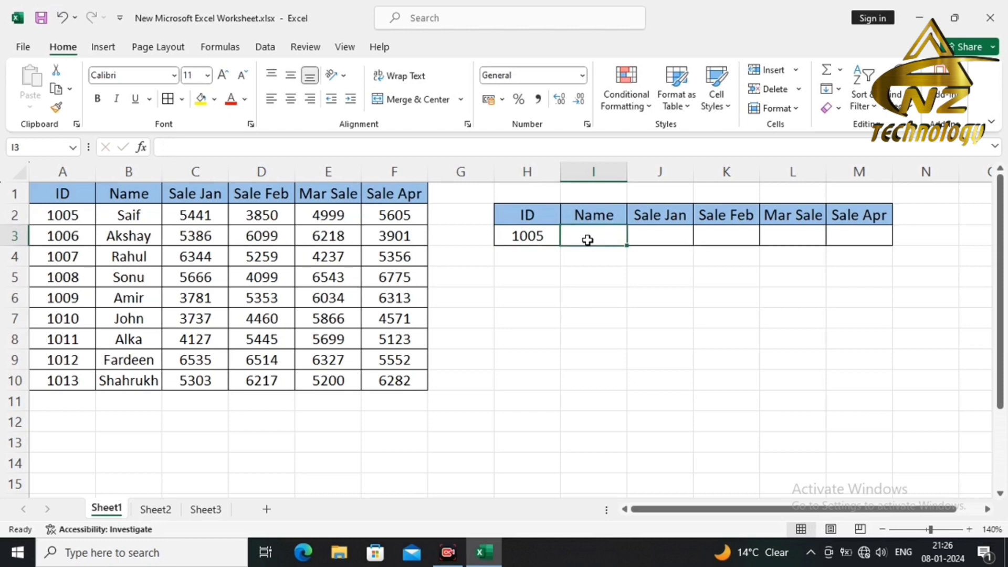
type("=vl")
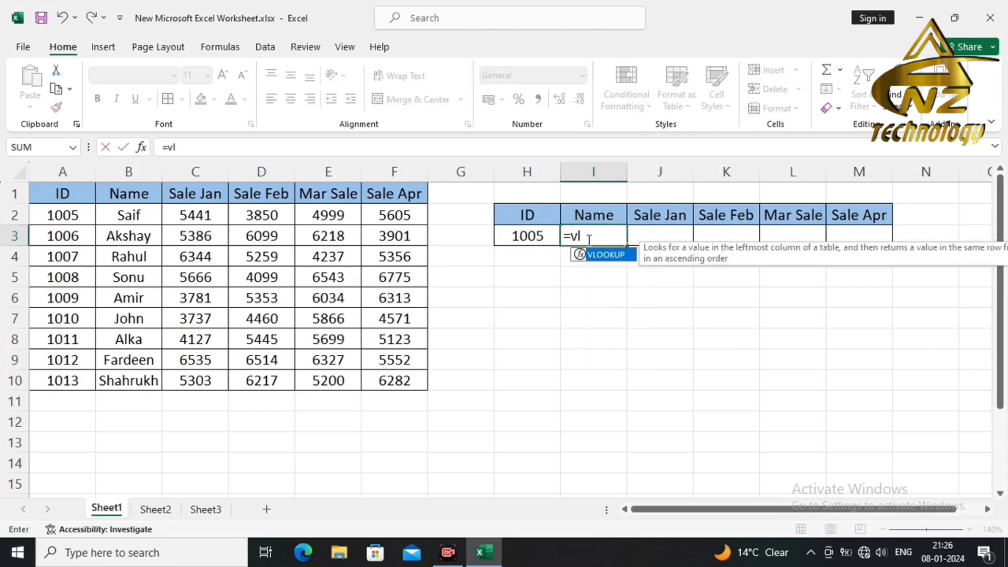
key("Tab")
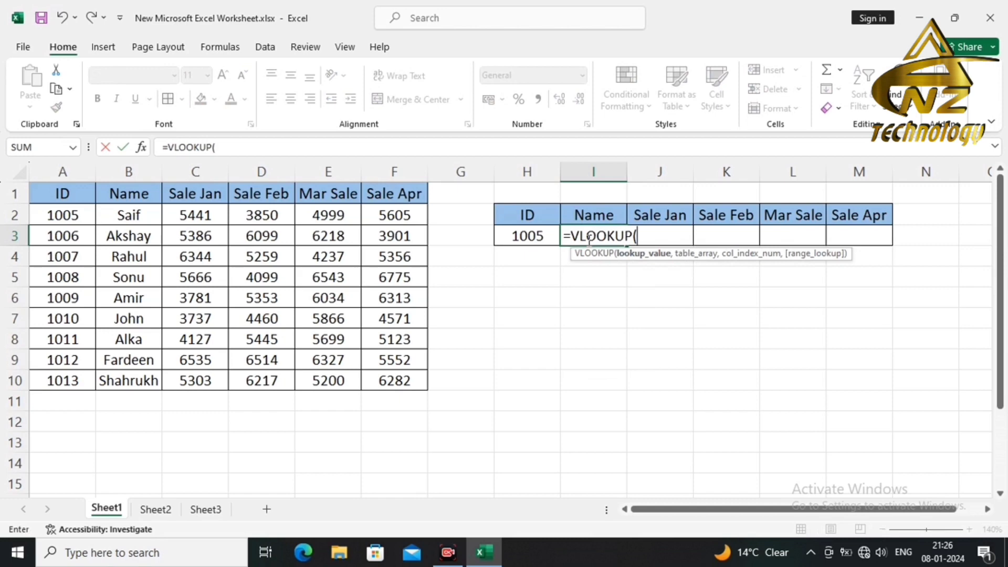
left_click(531, 235)
type(",")
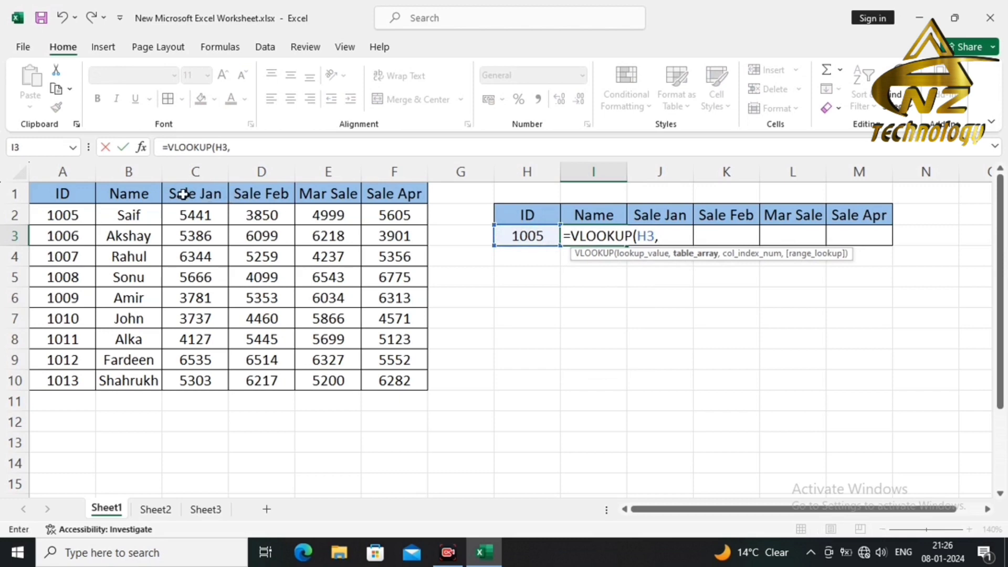
left_click_drag(58, 193, 376, 386)
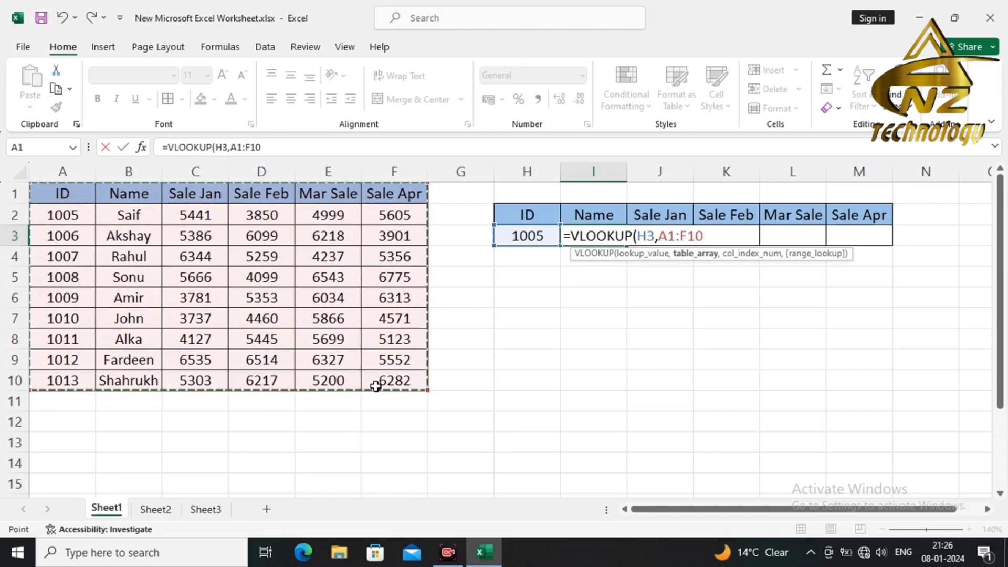
type(",")
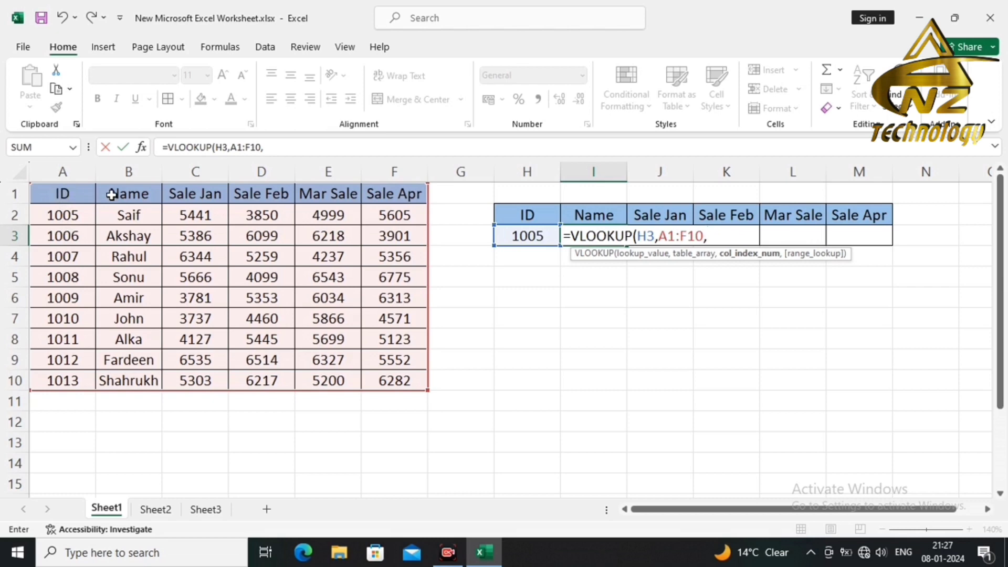
type("2,0")
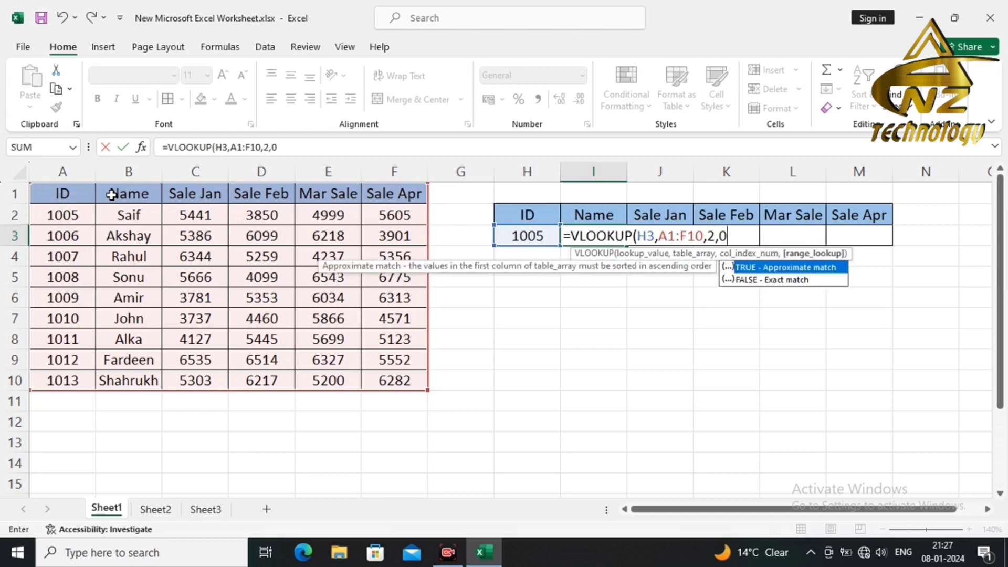
type(")")
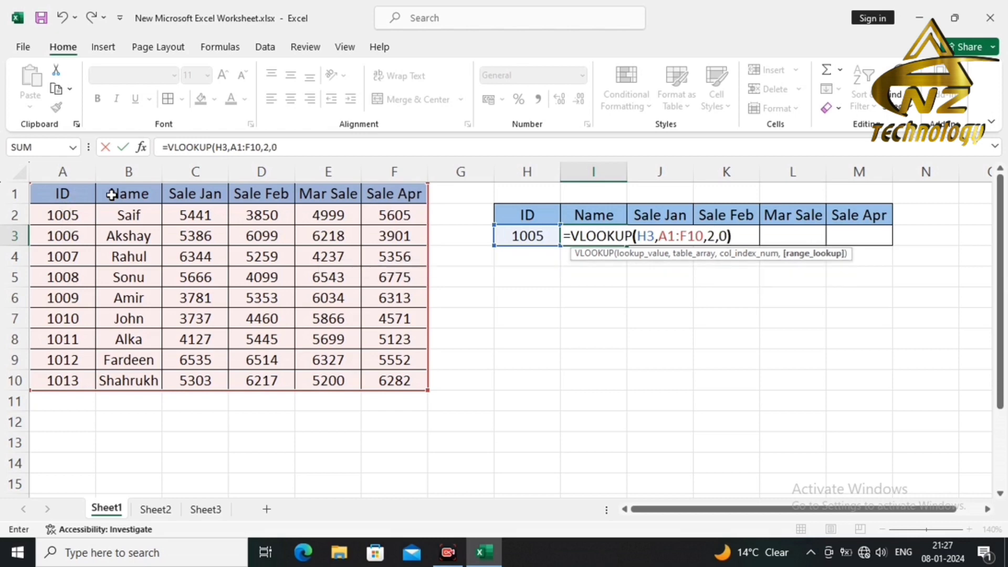
key("Return")
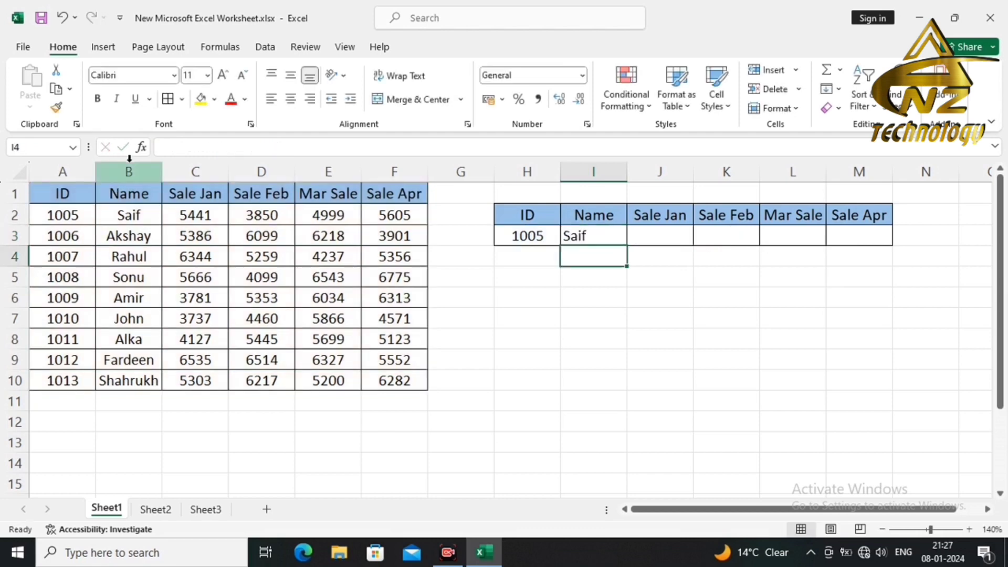
Copy the VLOOKUP formula from I3 into the Sale Jan, Sale Feb, Mar Sale and Sale Apr cells, J3 to M3.
left_click(646, 239)
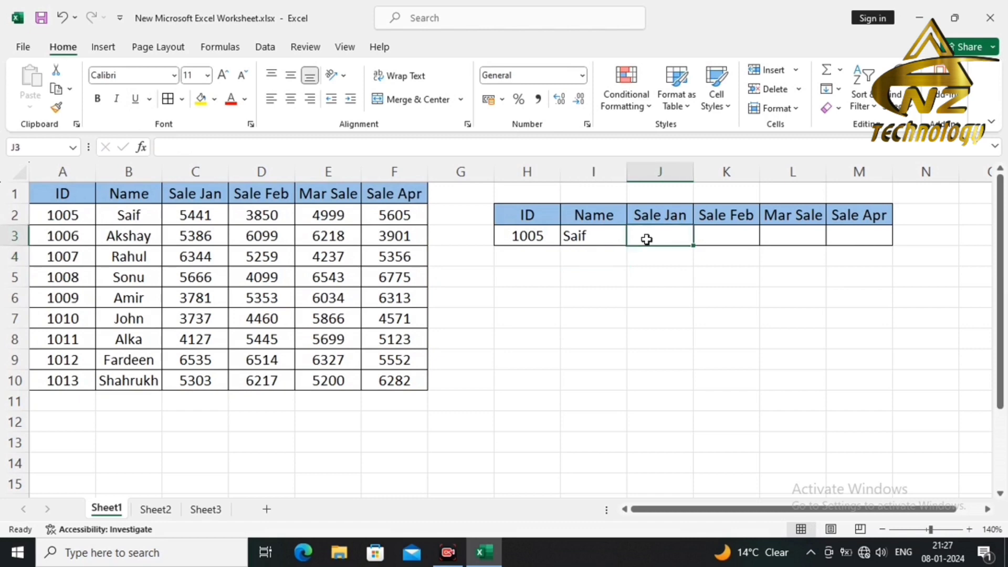
left_click(601, 237)
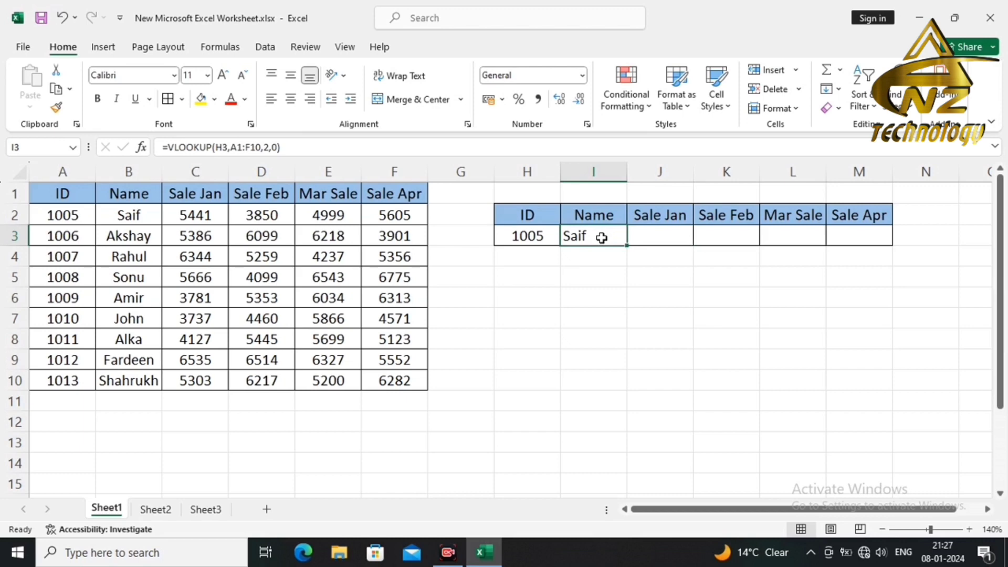
key("ctrl+c")
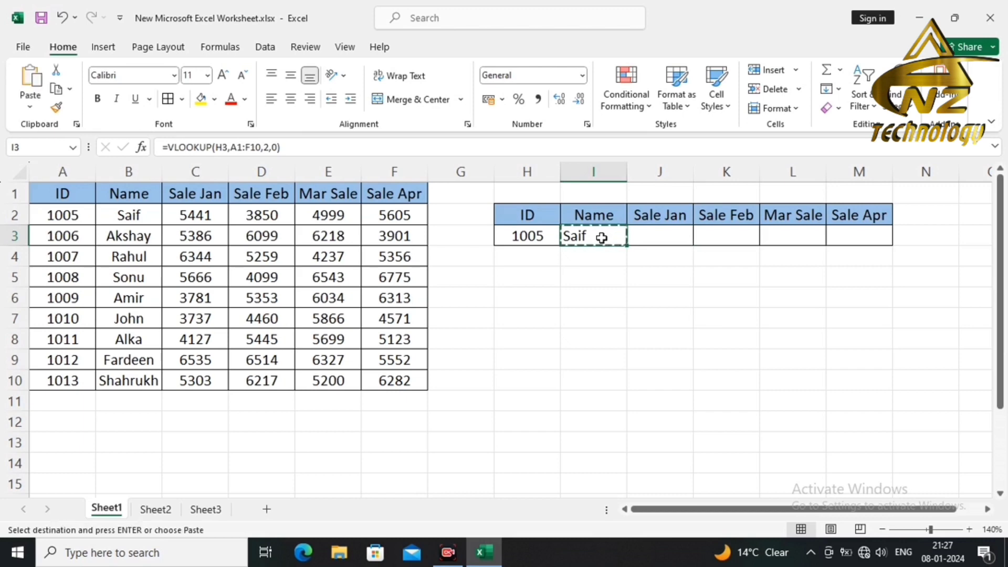
left_click(652, 233)
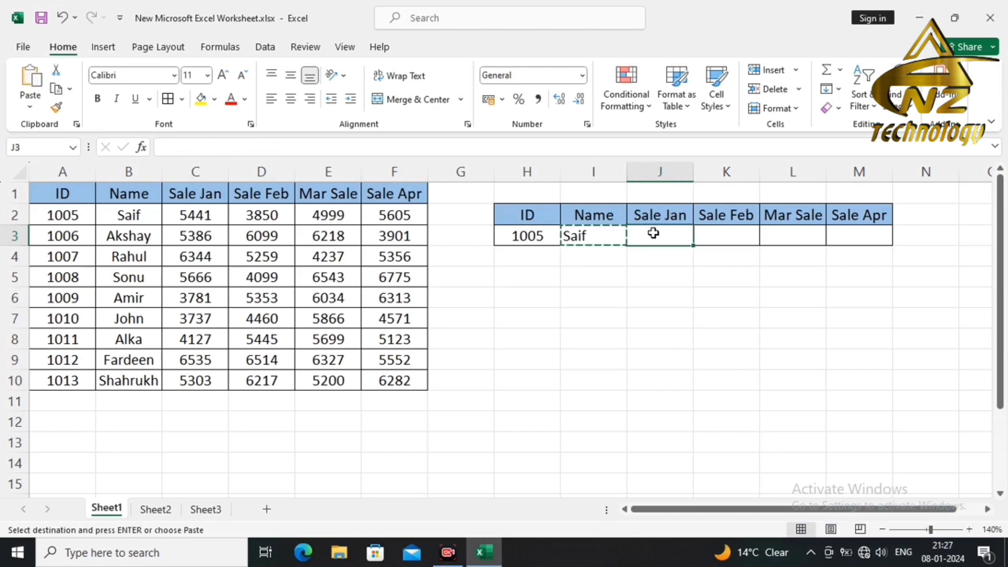
key("ctrl+v")
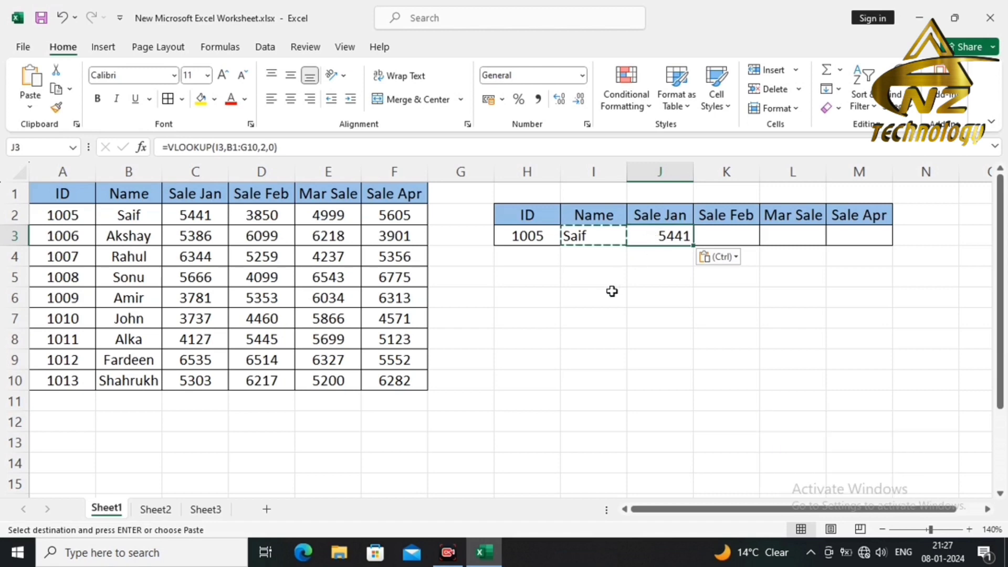
left_click(715, 234)
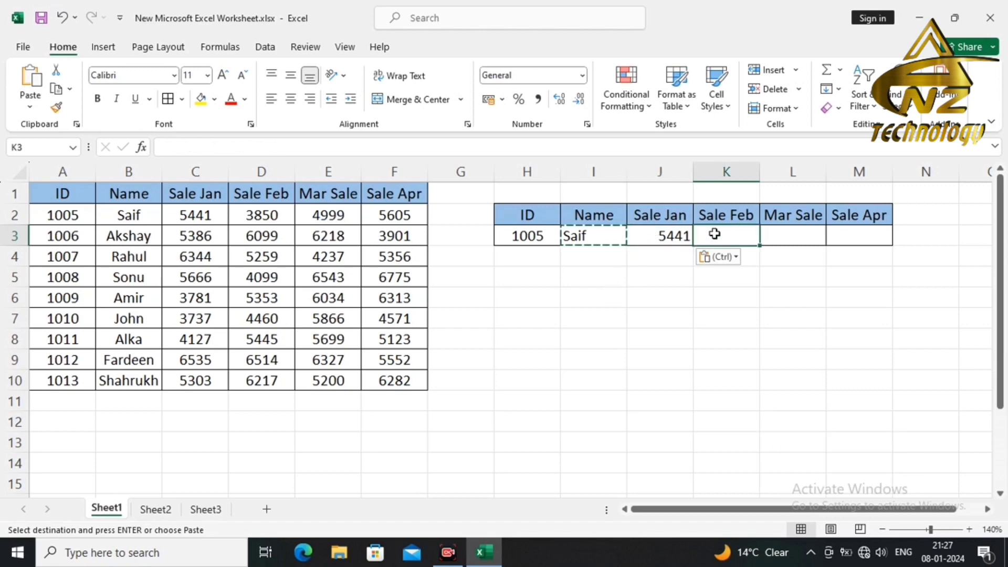
key("ctrl+v")
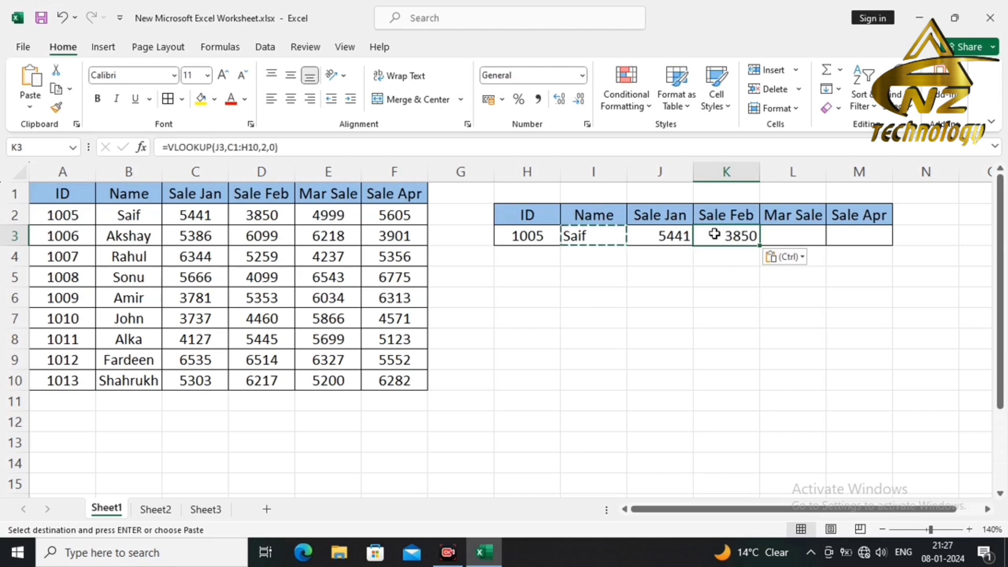
left_click(804, 235)
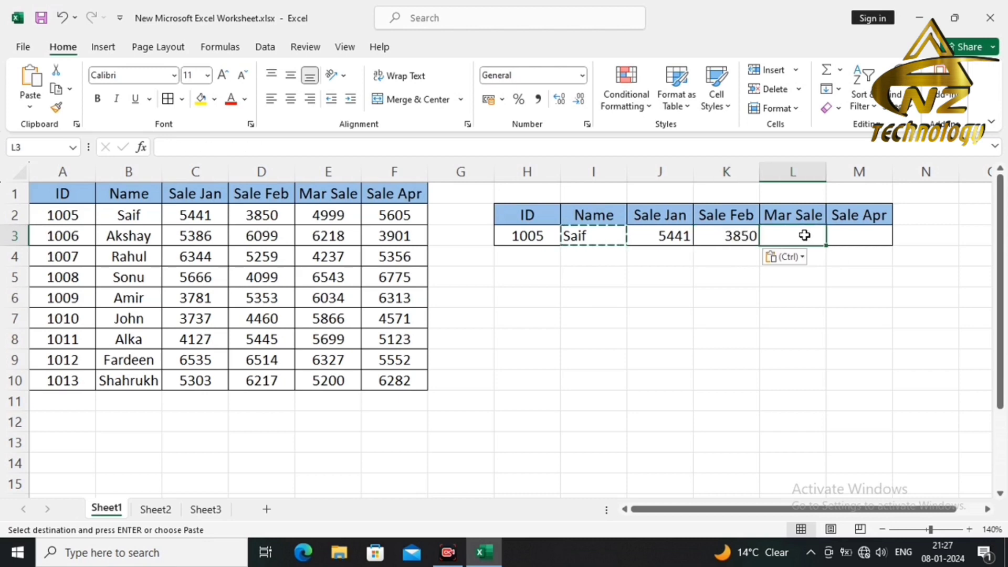
key("ctrl+v")
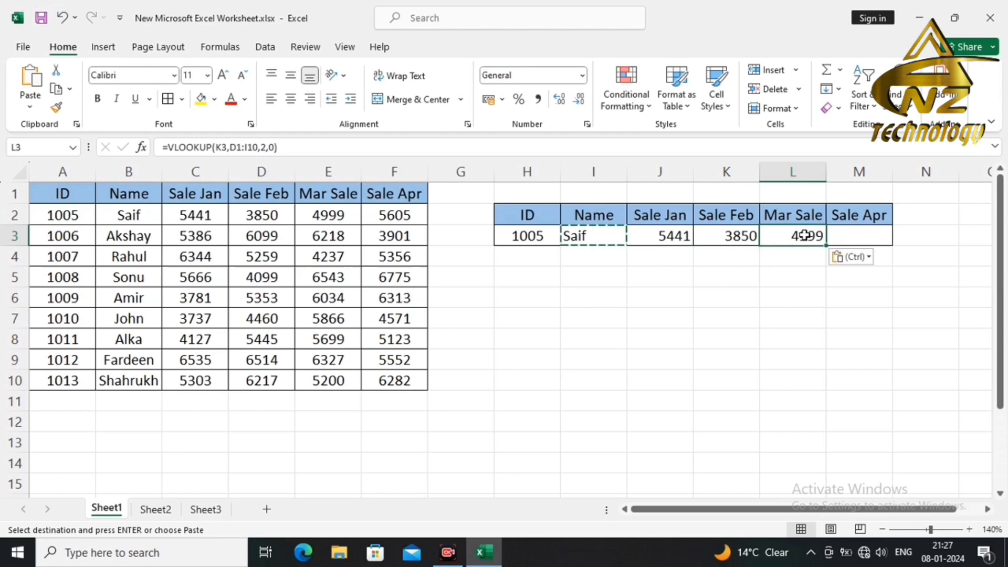
left_click(837, 232)
key("ctrl+v")
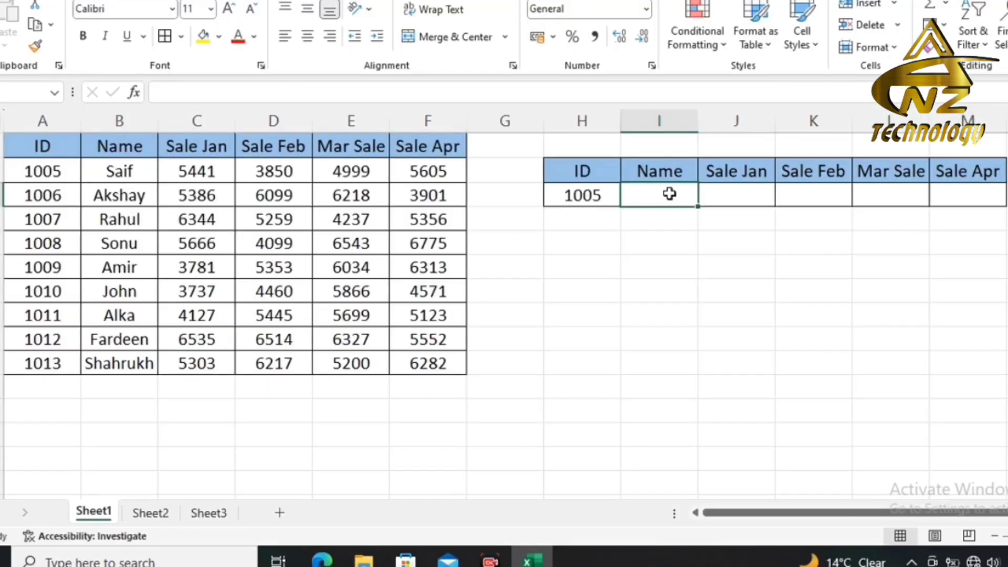
Return the name and all monthly sales for the ID by entering =XLOOKUP(H3,A1:A10,B1:F10) in cell I3.
type("=")
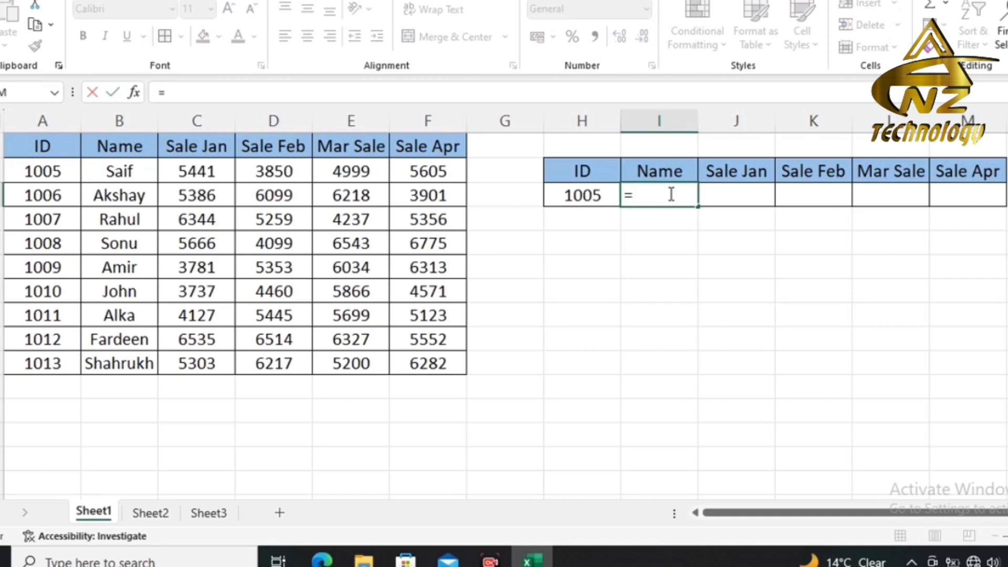
type("xl")
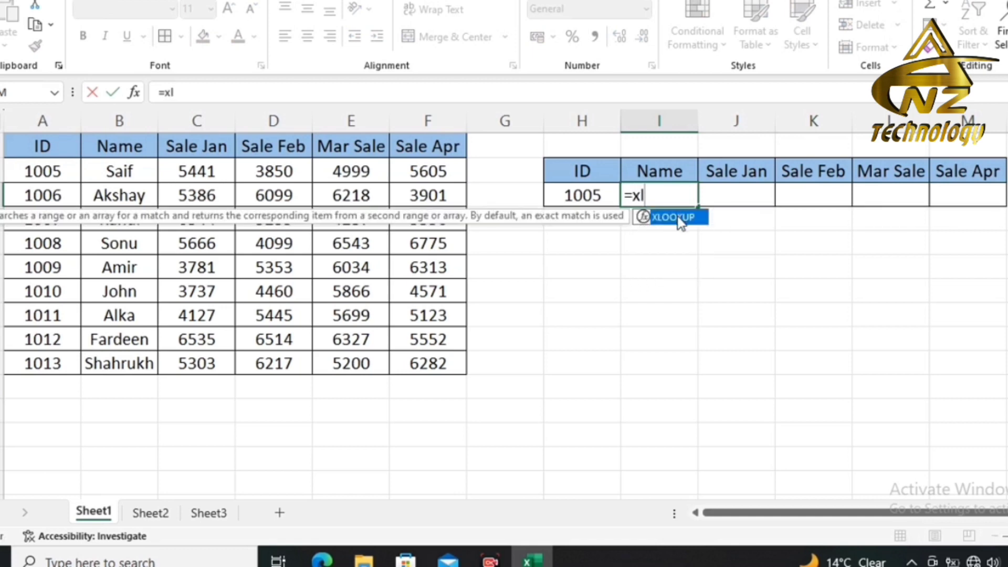
double_click(677, 219)
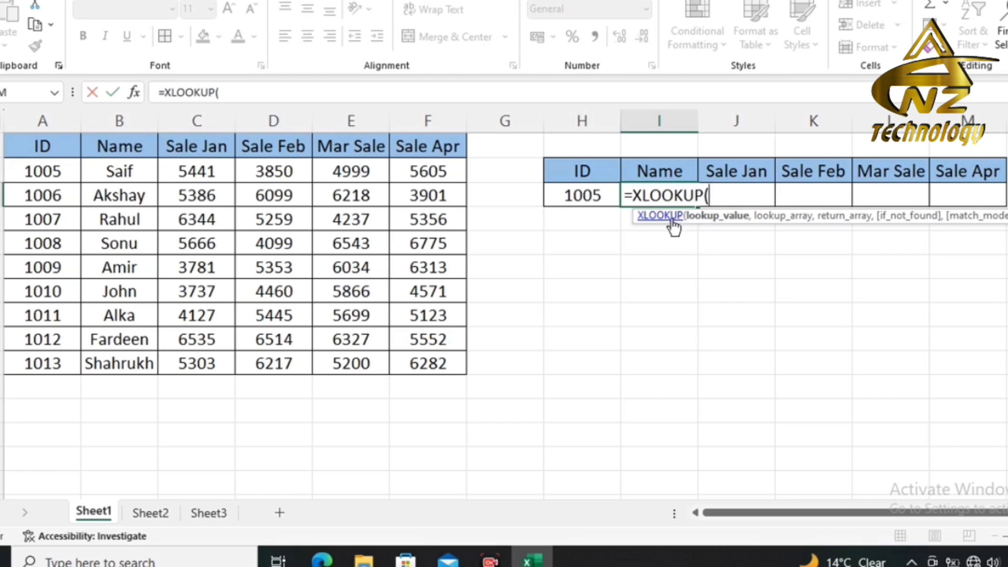
left_click(595, 195)
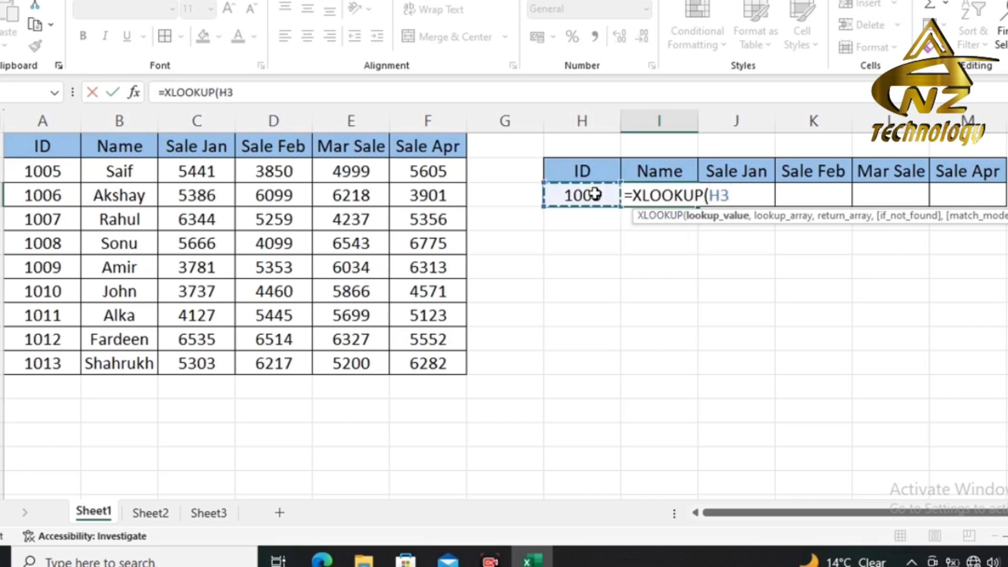
type(",")
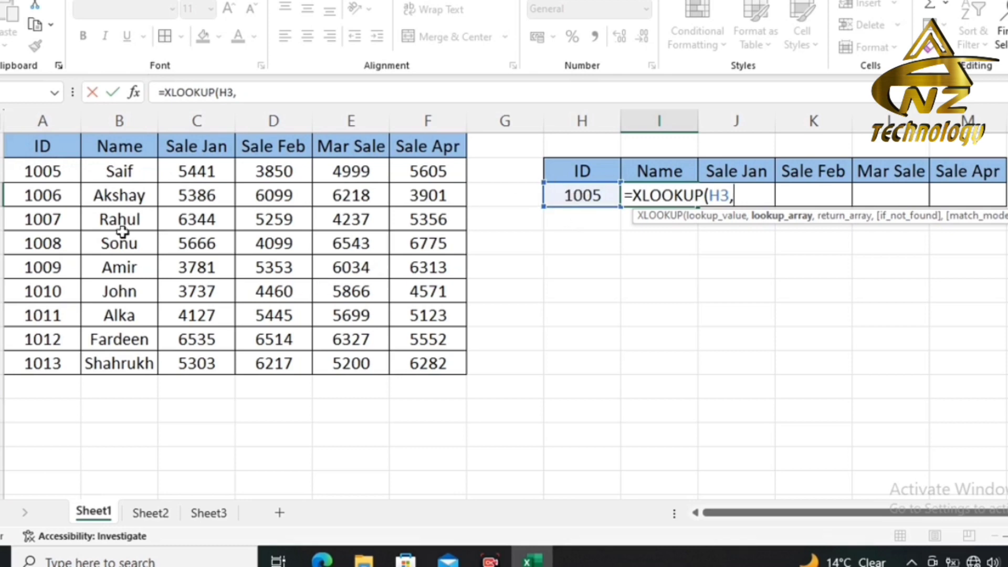
left_click(42, 142)
left_click_drag(45, 173, 47, 355)
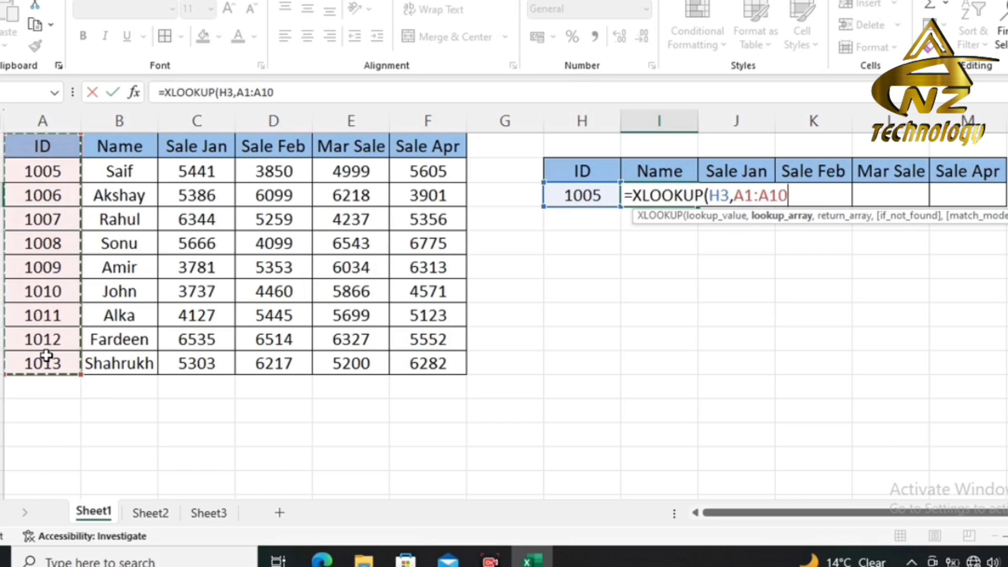
type(",")
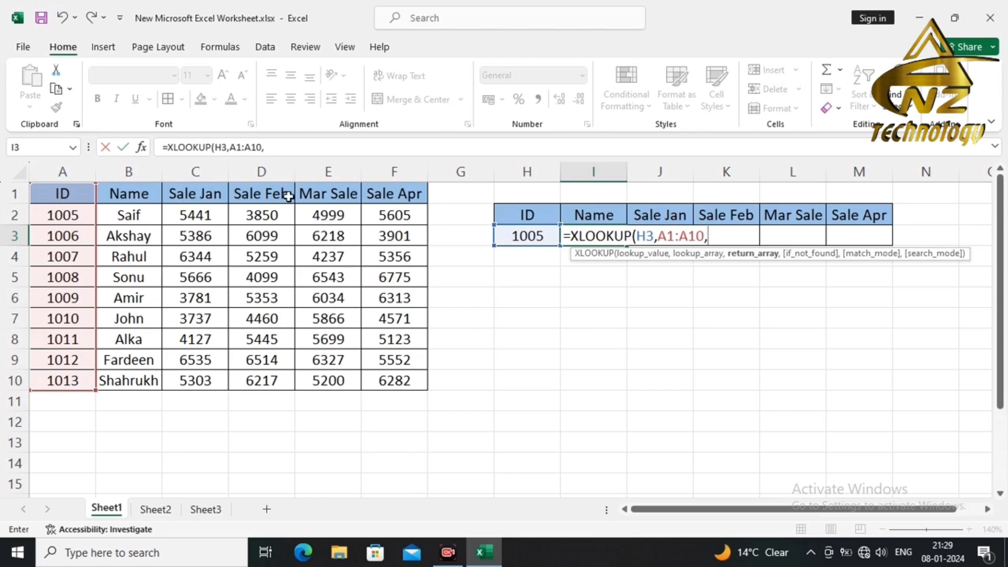
left_click(116, 197)
left_click_drag(115, 196, 414, 379)
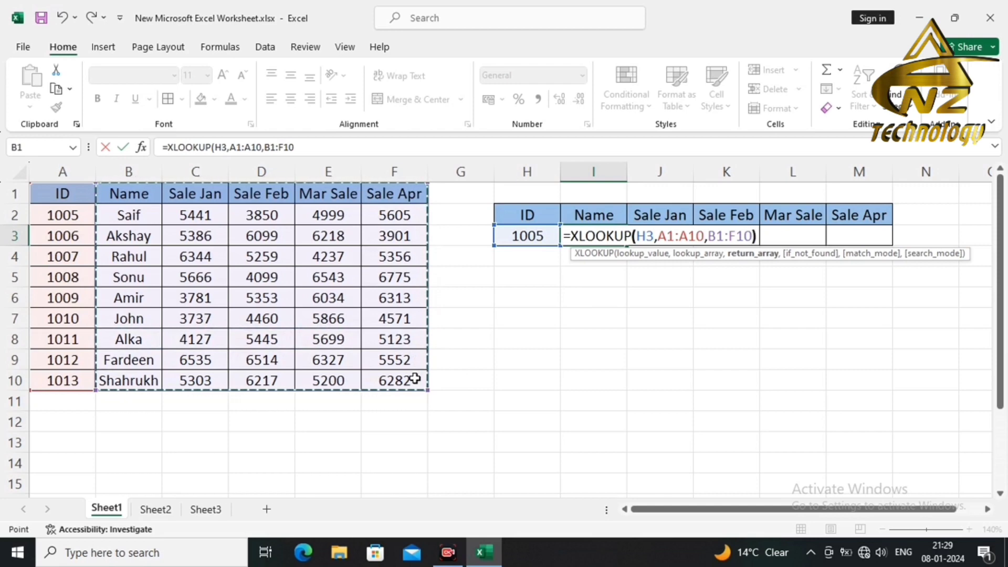
type(")")
key("Return")
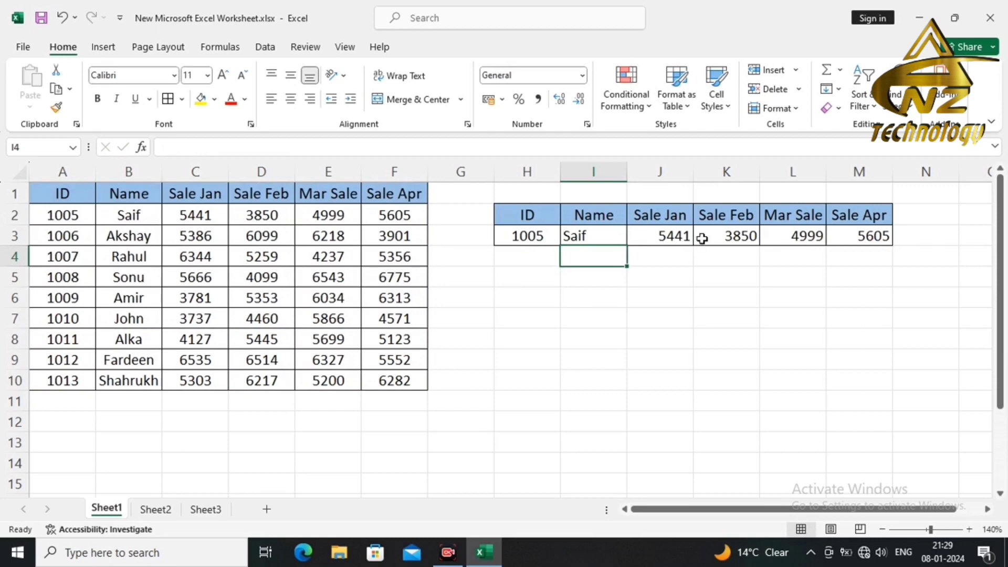
Replace the ID in cell H3 with the source table's second ID.
left_click(542, 231)
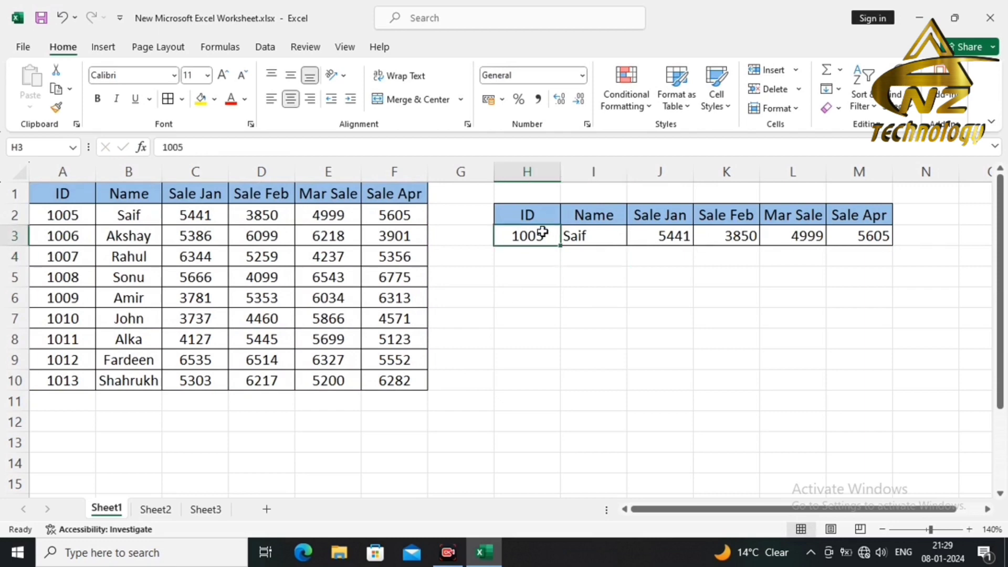
type("1006")
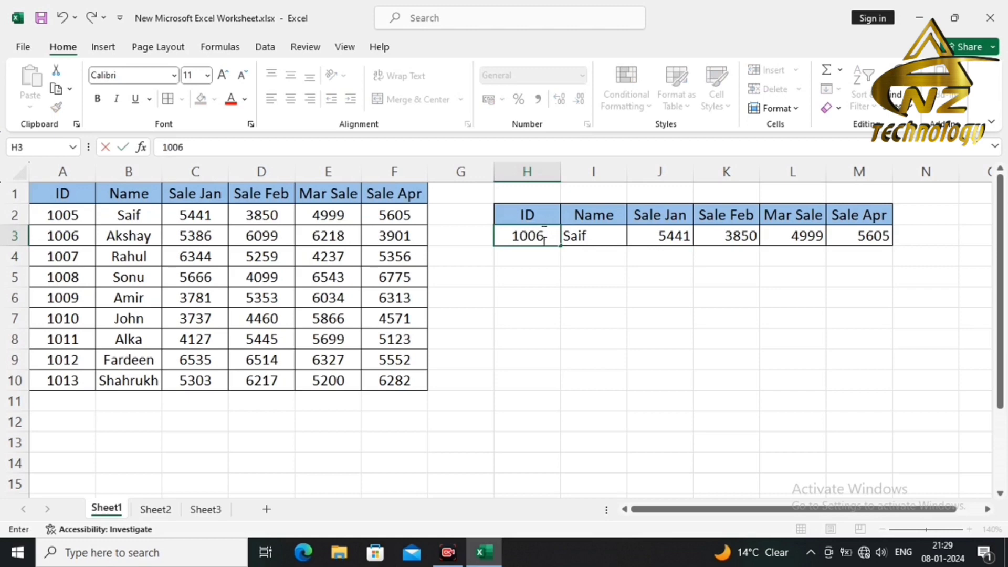
key("Return")
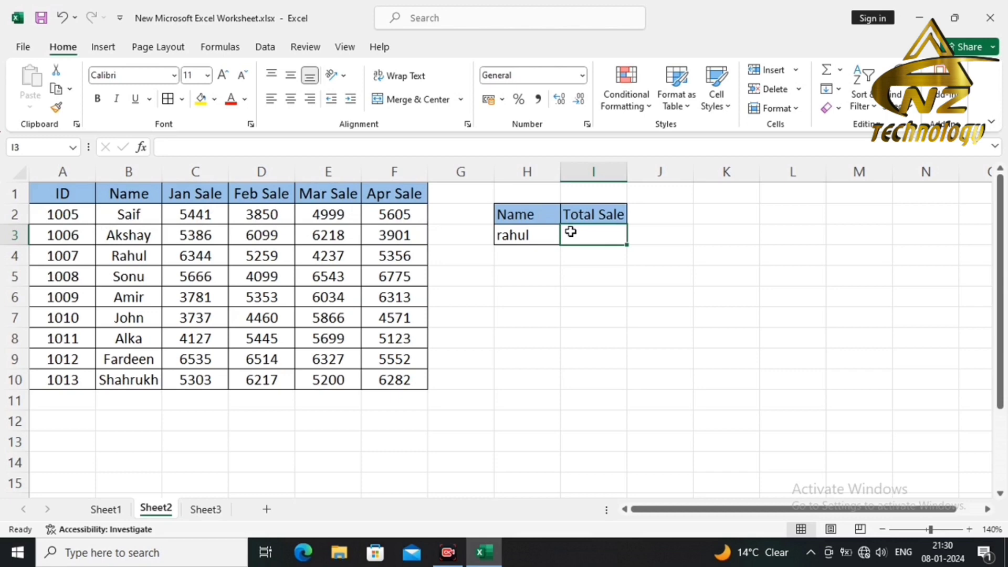
Start an XLOOKUP formula in the Total Sale cell I3, with H3 as lookup value and B1:B10 as lookup array.
double_click(590, 236)
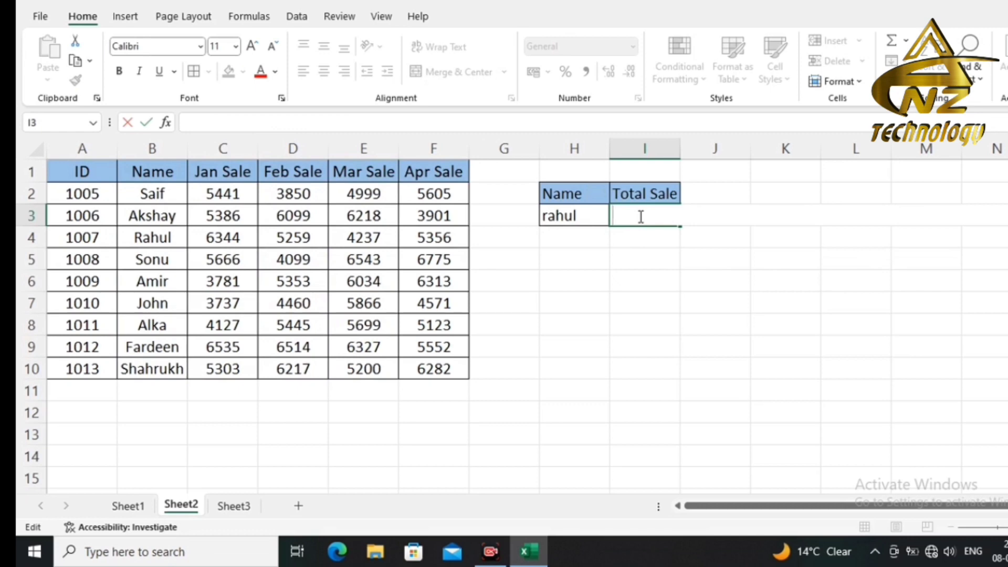
type("=xl")
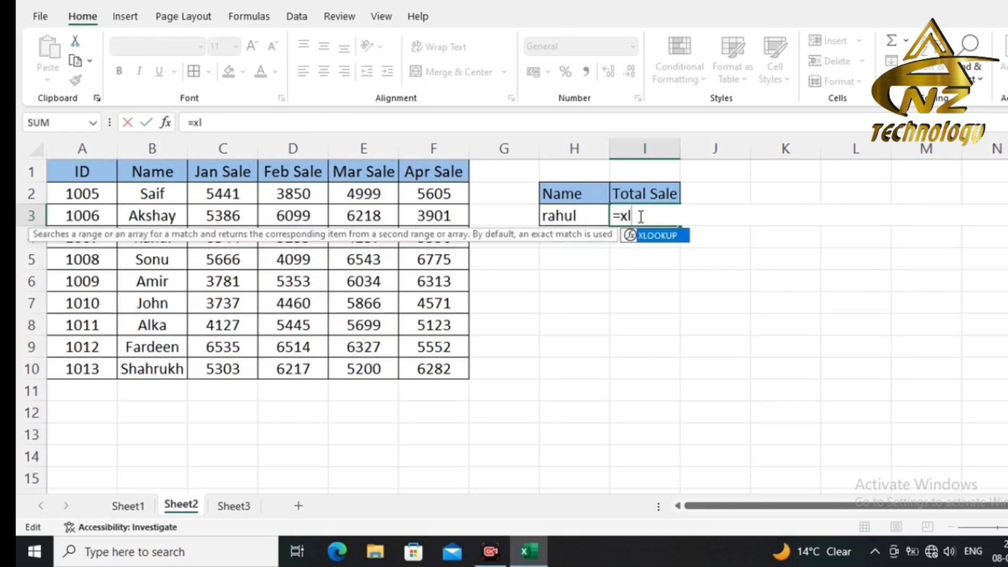
key("Tab")
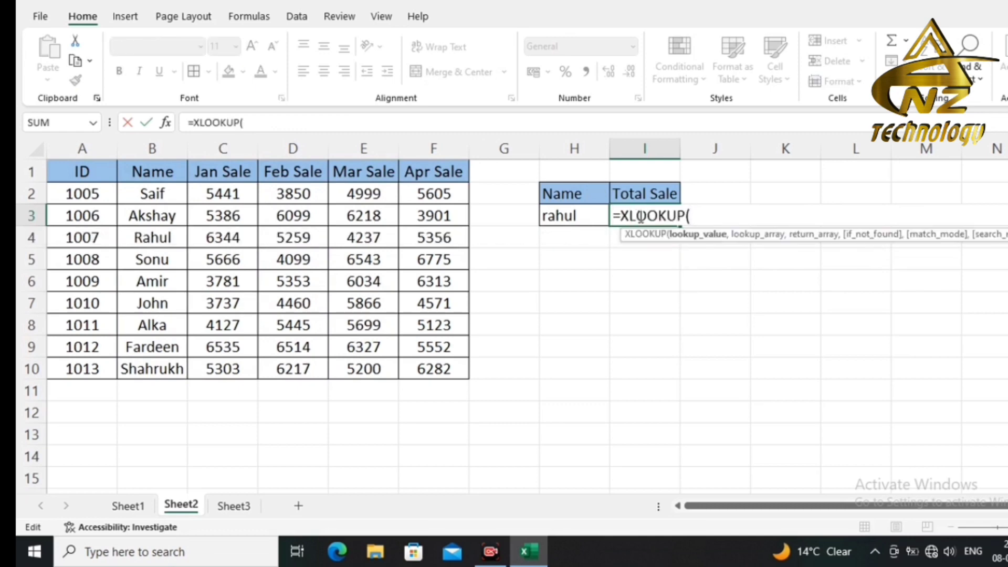
left_click(560, 216)
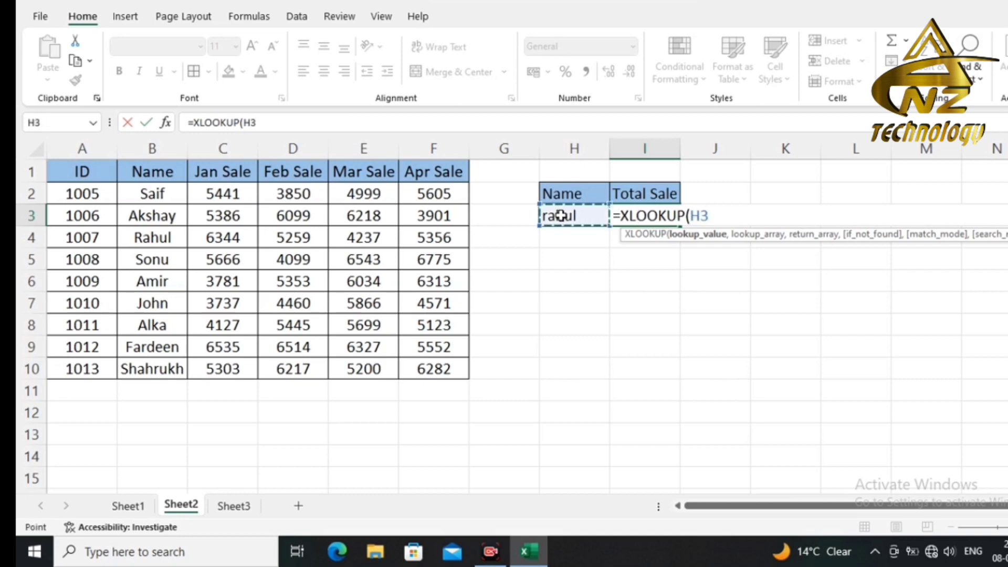
type(",")
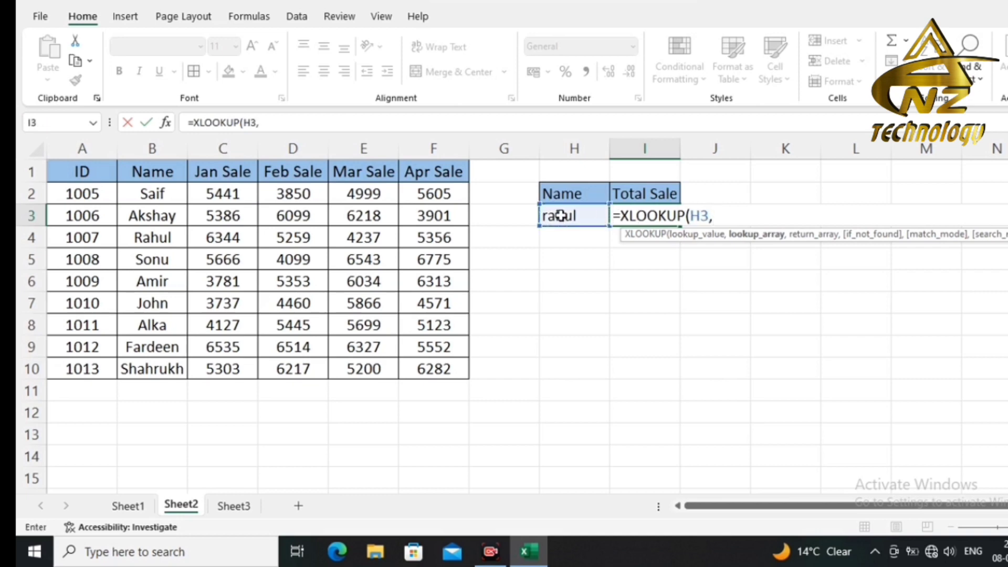
left_click(171, 177)
left_click_drag(172, 177, 165, 377)
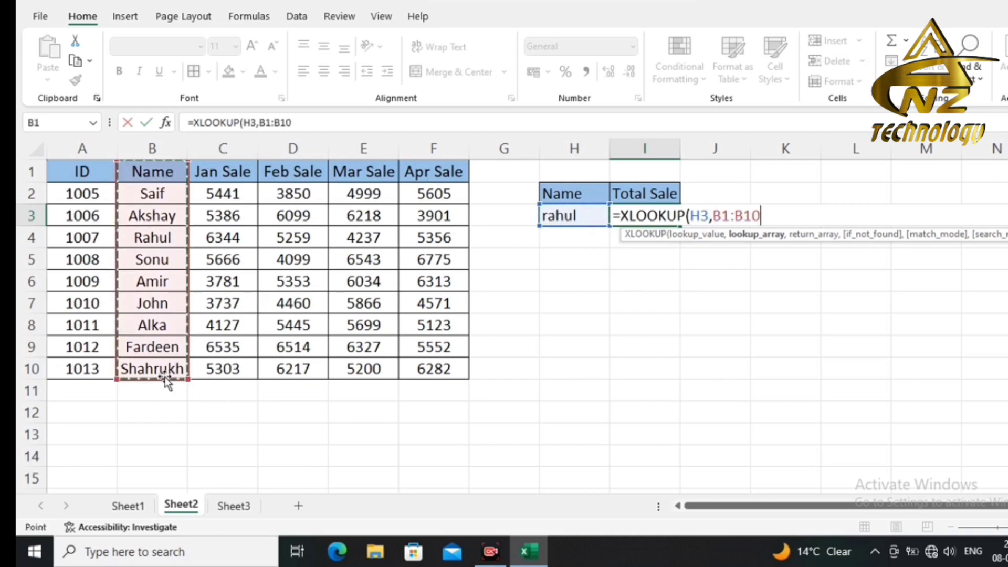
type(",")
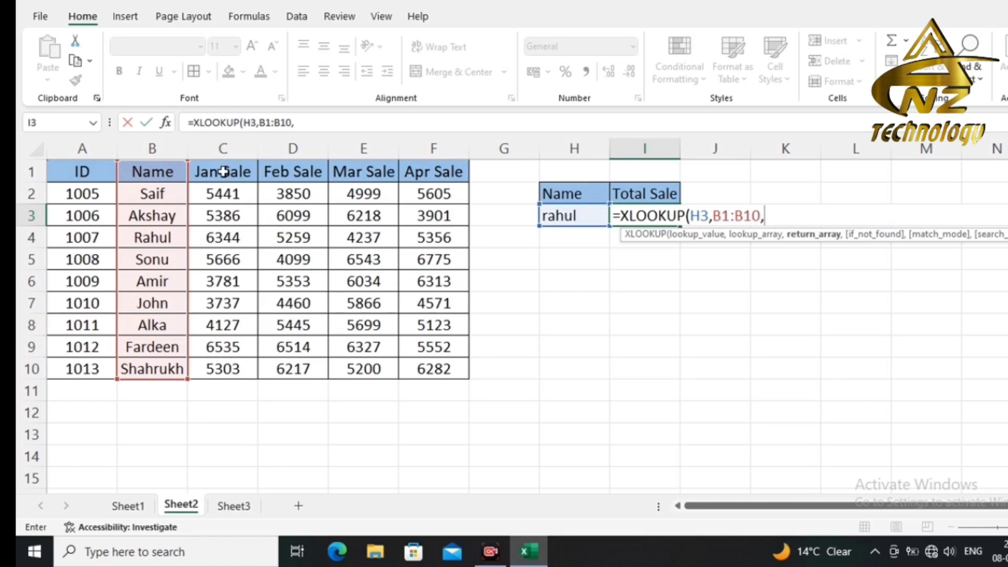
Complete the XLOOKUP formula with the summed return array C1:C10+D1:D10+E1:E10+F1:F10 and enter it.
left_click_drag(223, 172, 224, 362)
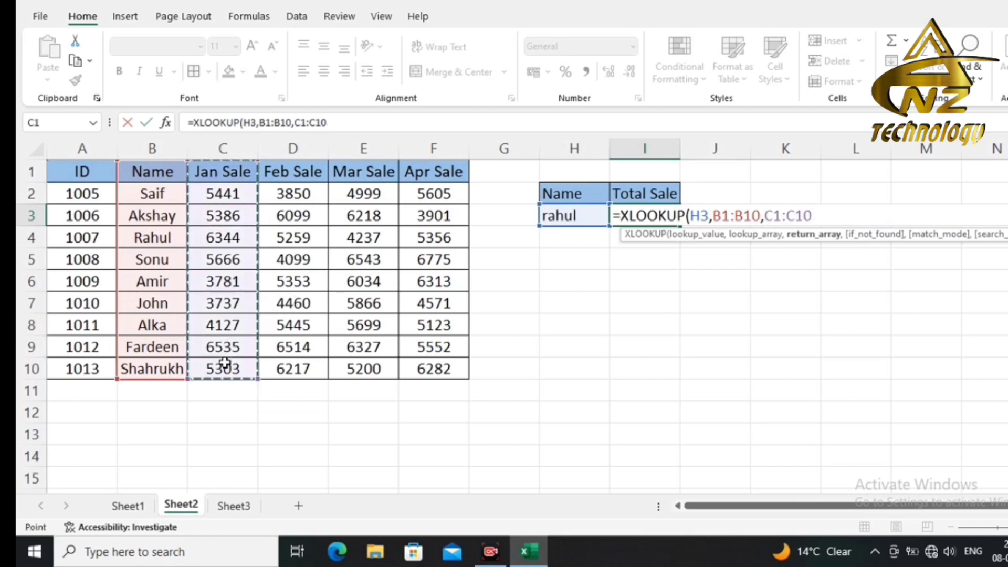
type("+")
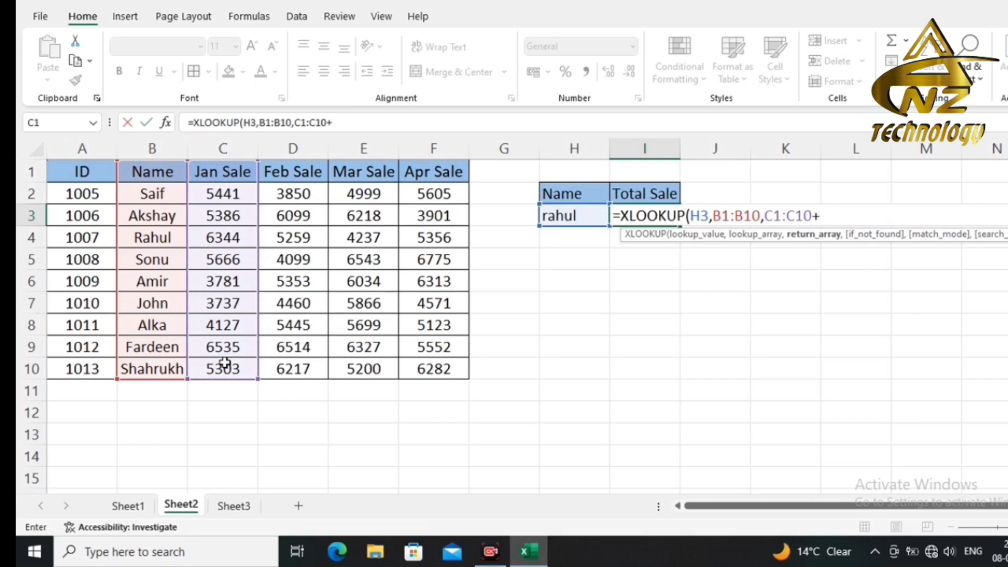
left_click(303, 169)
left_click_drag(302, 194, 295, 370)
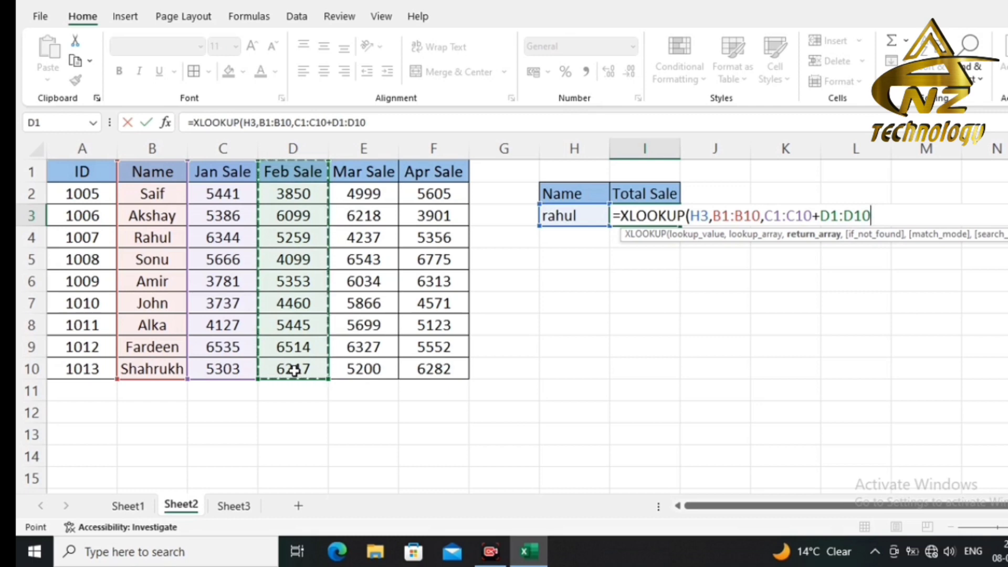
type("+")
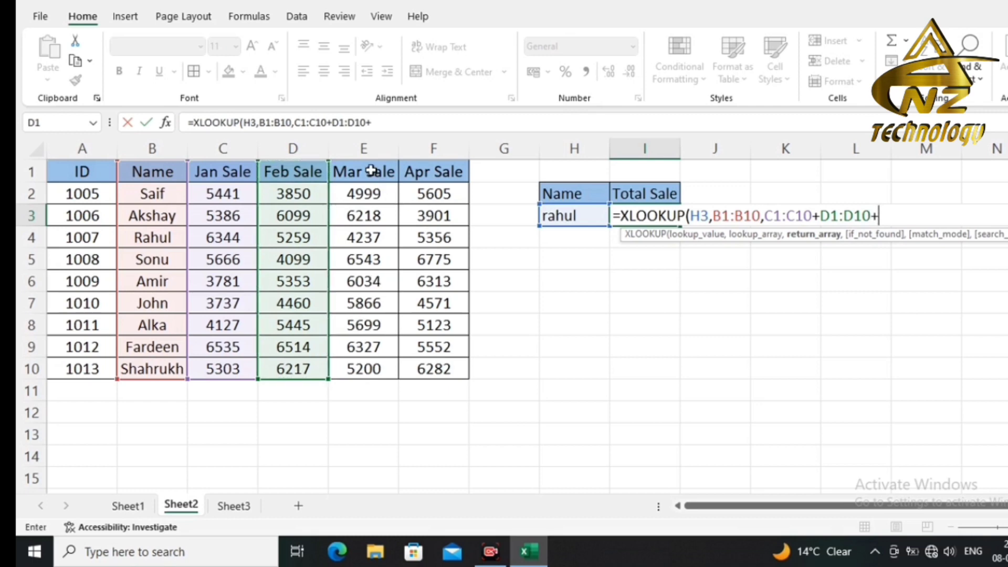
left_click_drag(373, 169, 374, 366)
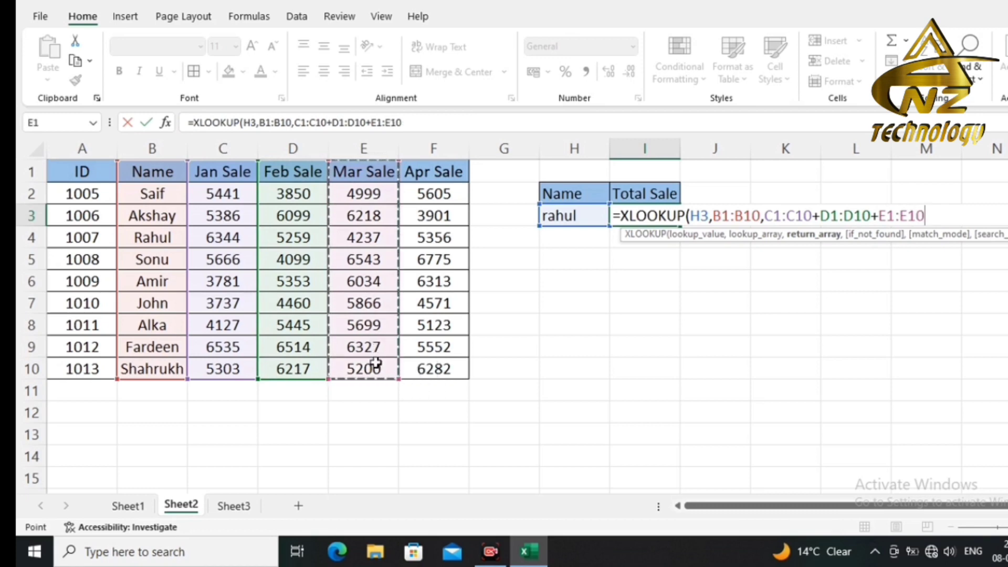
type("+")
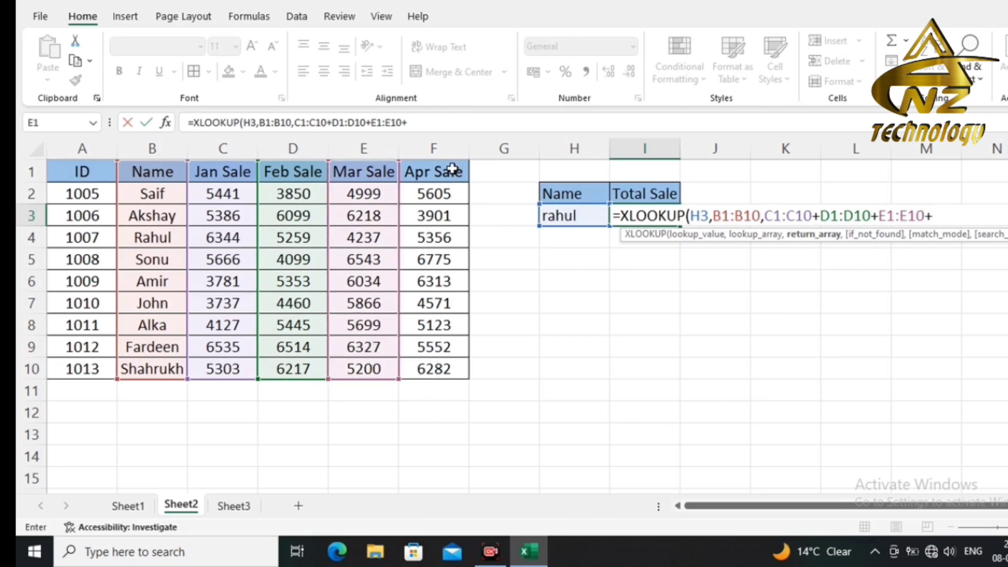
left_click_drag(457, 169, 442, 363)
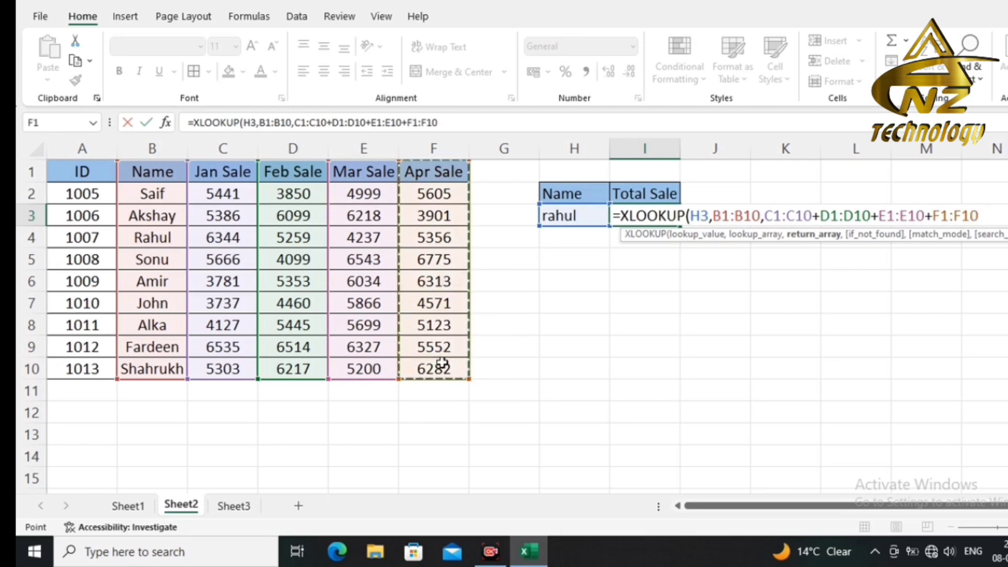
type(")")
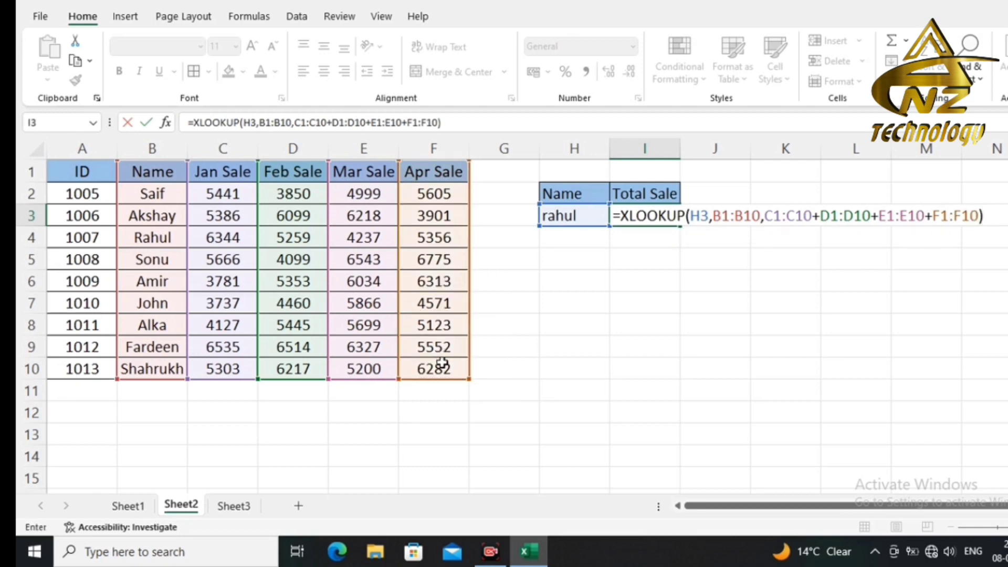
key("Return")
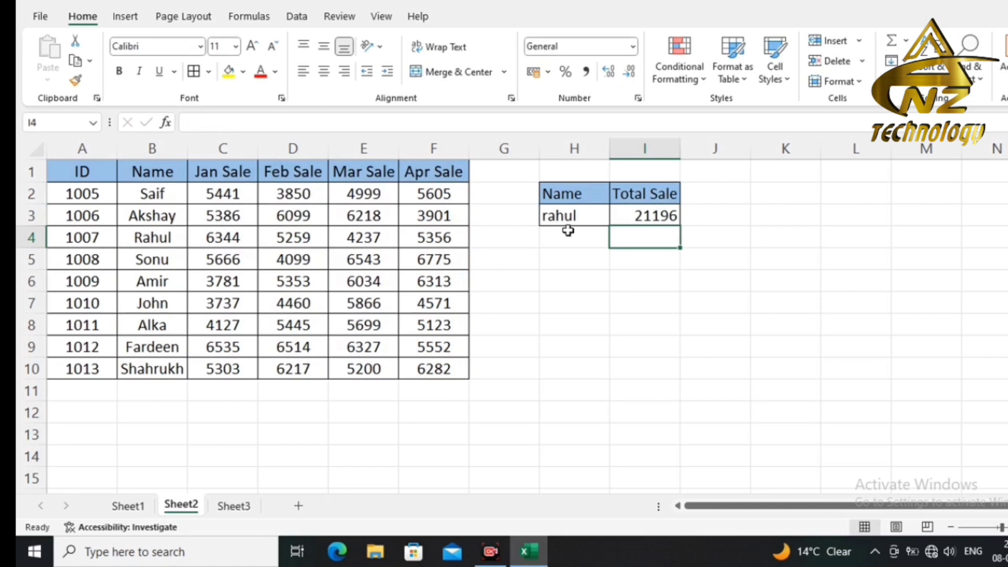
Replace the lookup name in cell H3 with the name from row 6 of the source table.
left_click(580, 217)
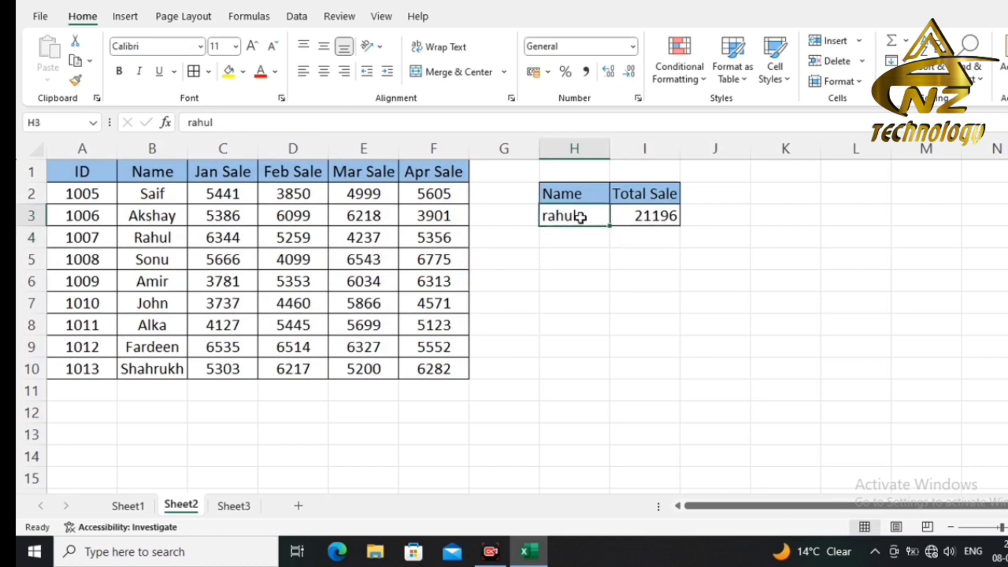
type("Ami")
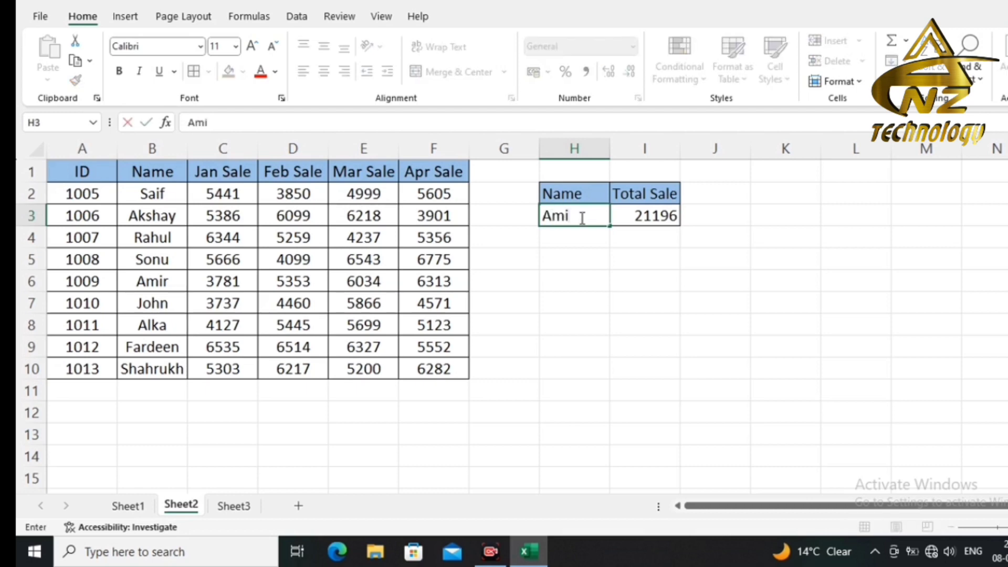
type("r")
key("Return")
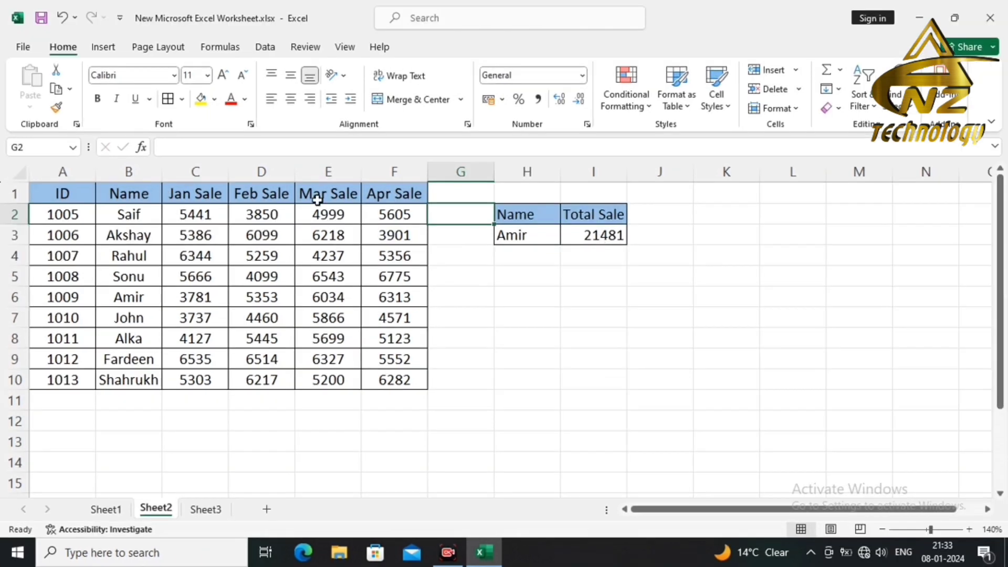
Total each person's January to April sales in column G by applying AutoSum to C2:G10.
left_click_drag(192, 215, 439, 386)
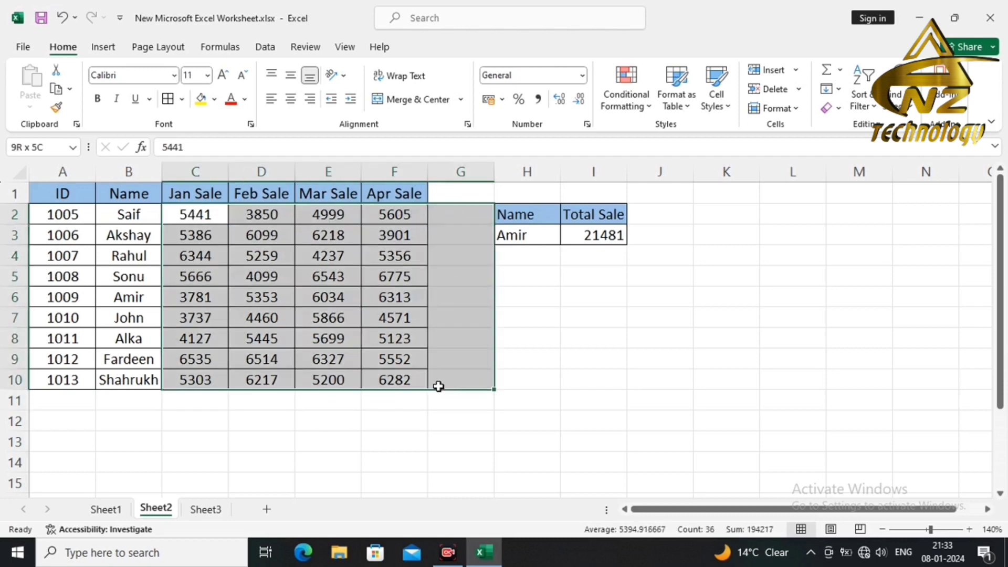
left_click(839, 70)
left_click(852, 90)
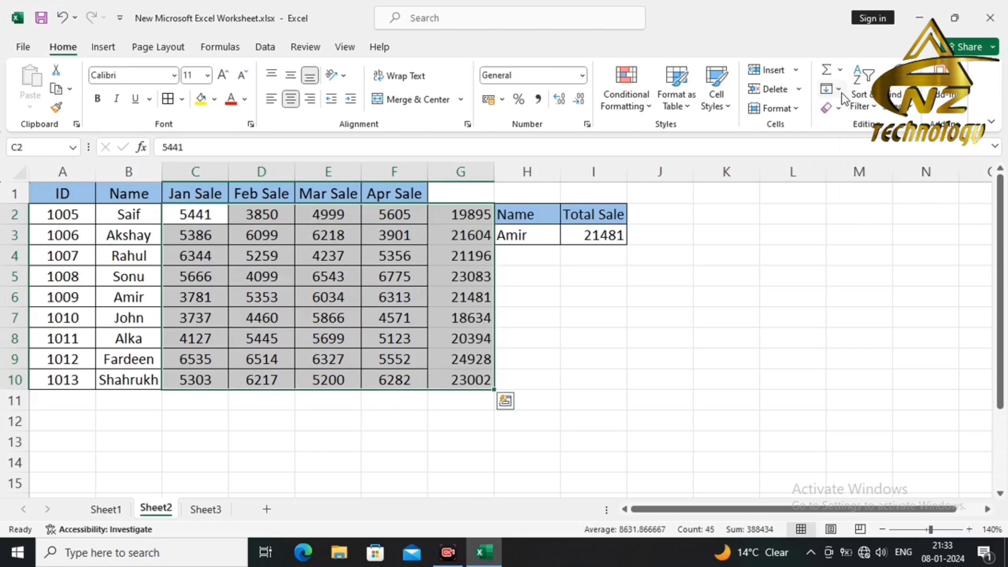
Check the row 6 total in column G against the Total Sale returned by XLOOKUP in I3.
left_click(462, 217)
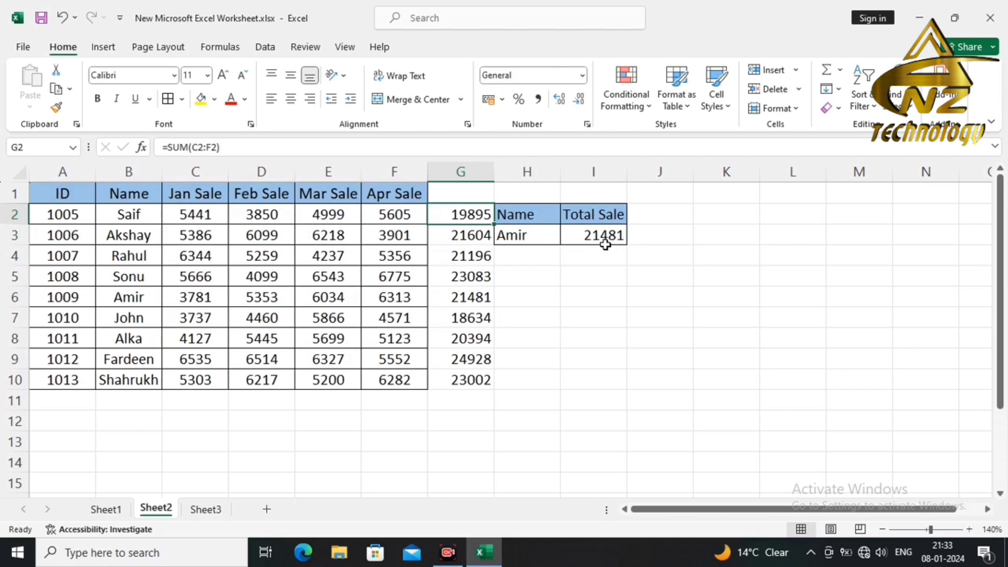
left_click(129, 303)
left_click(462, 301)
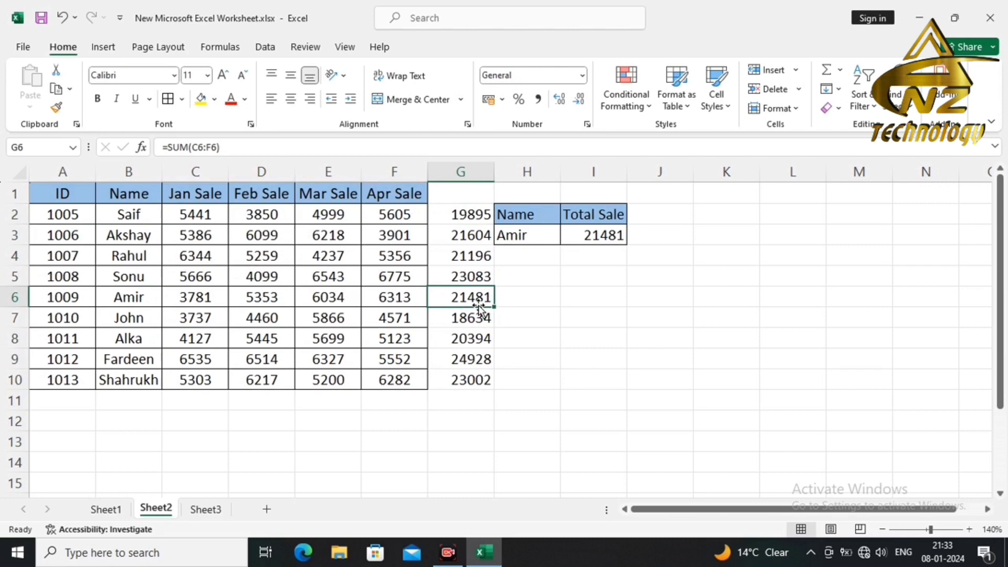
On Sheet3, enter the formula =VLOOKUP(I4,A1:G10,7,0) in J4 to return the Total Sale for the lookup ID.
left_click(206, 509)
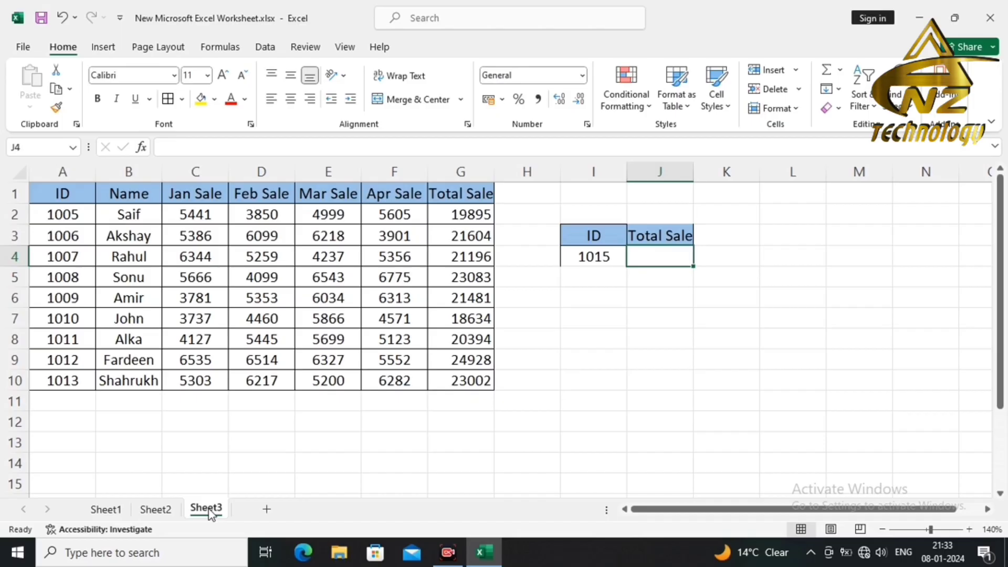
type("=vl")
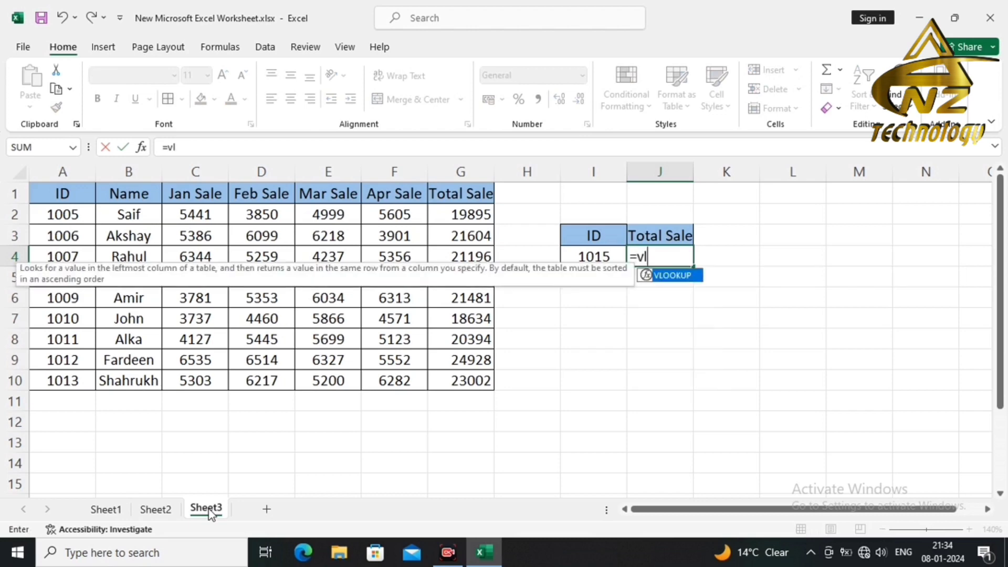
key("Tab")
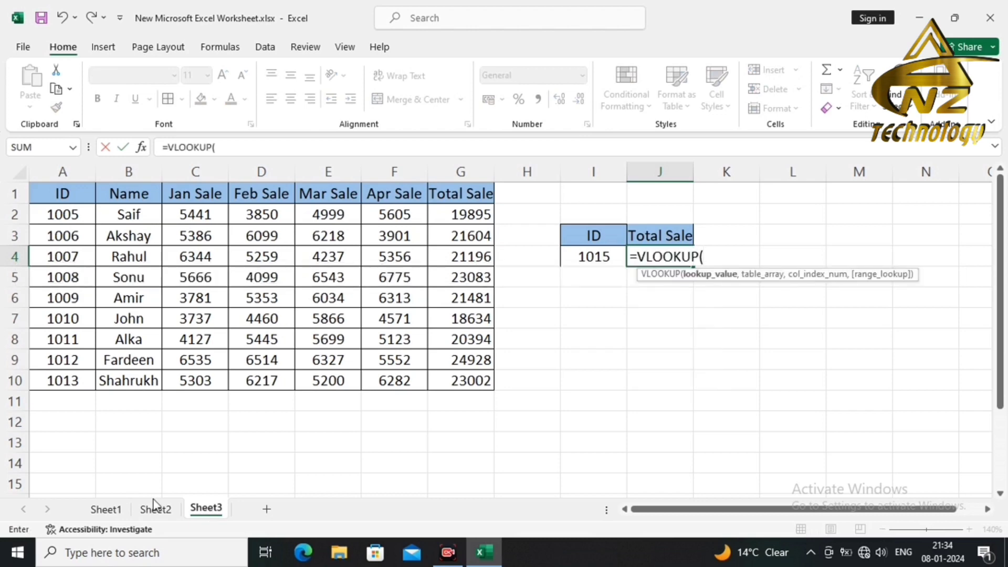
left_click(596, 260)
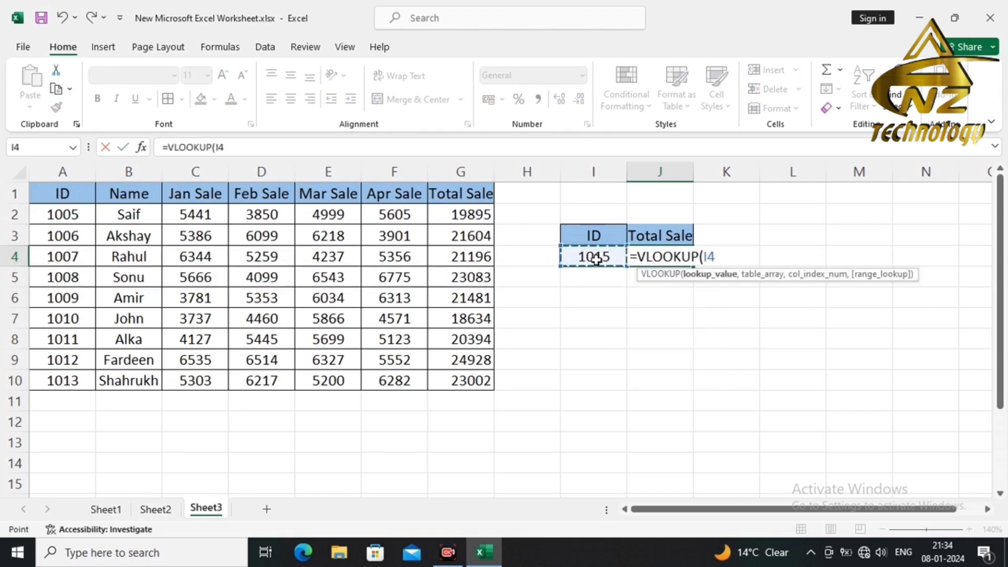
type(",")
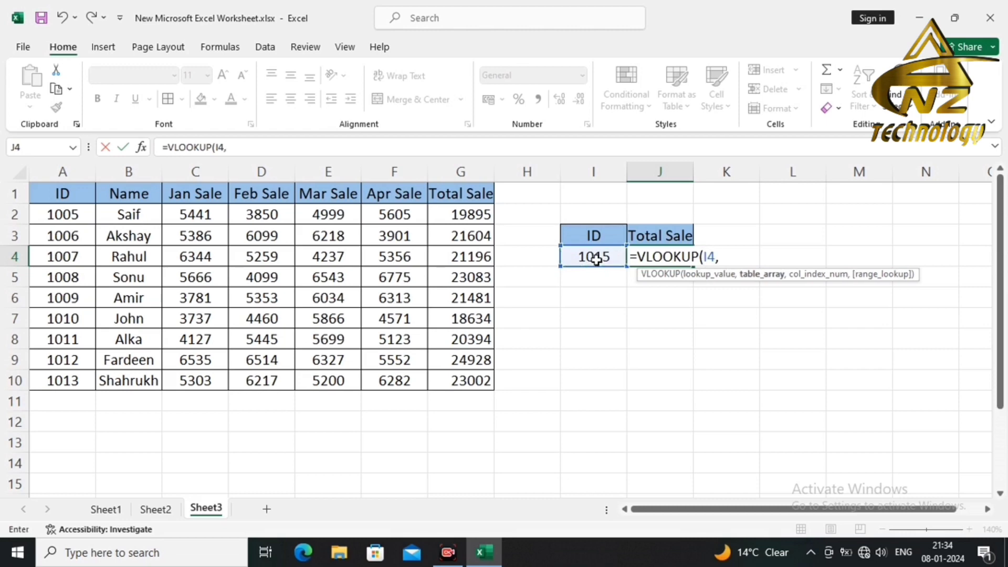
left_click_drag(51, 192, 467, 375)
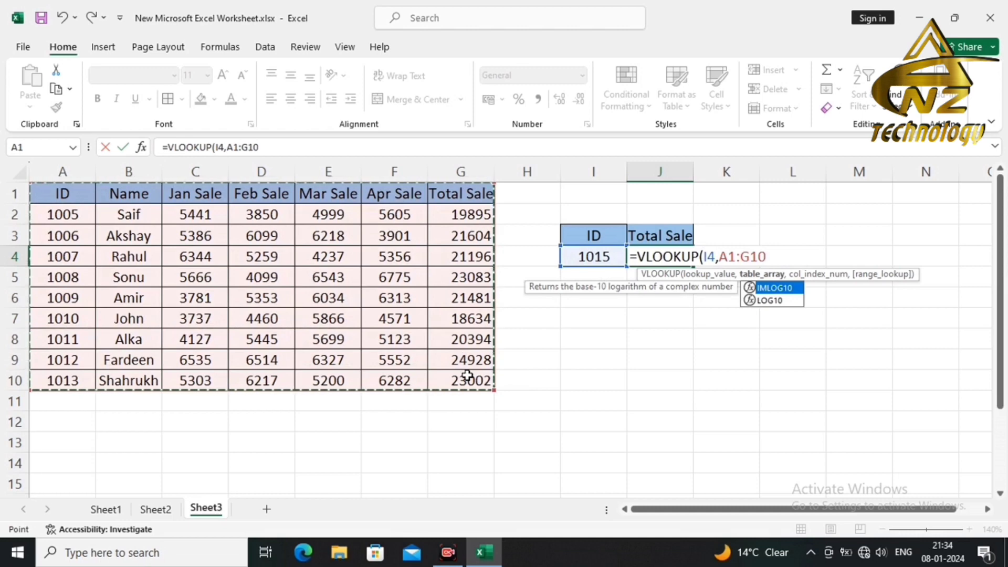
type(",")
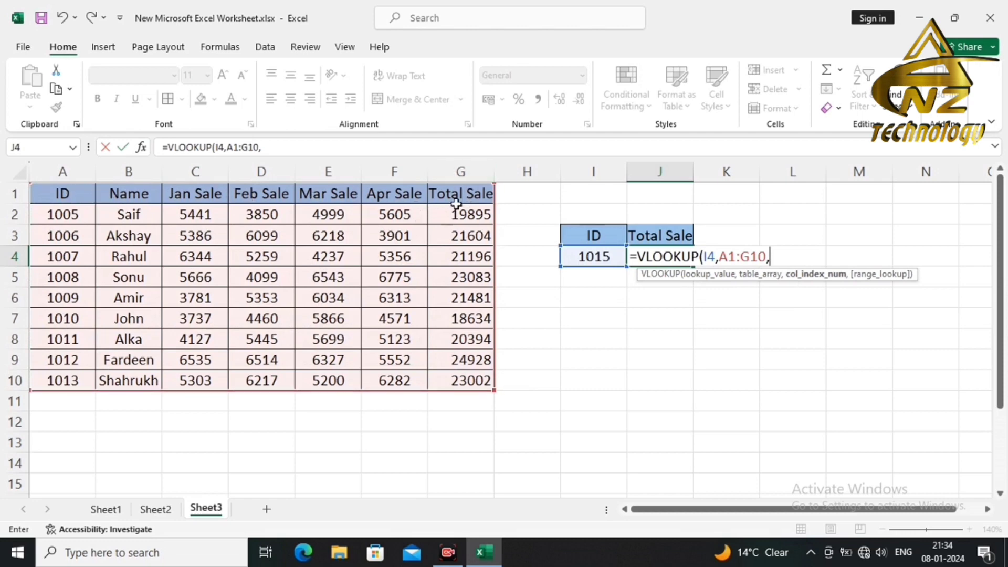
type("7,0")
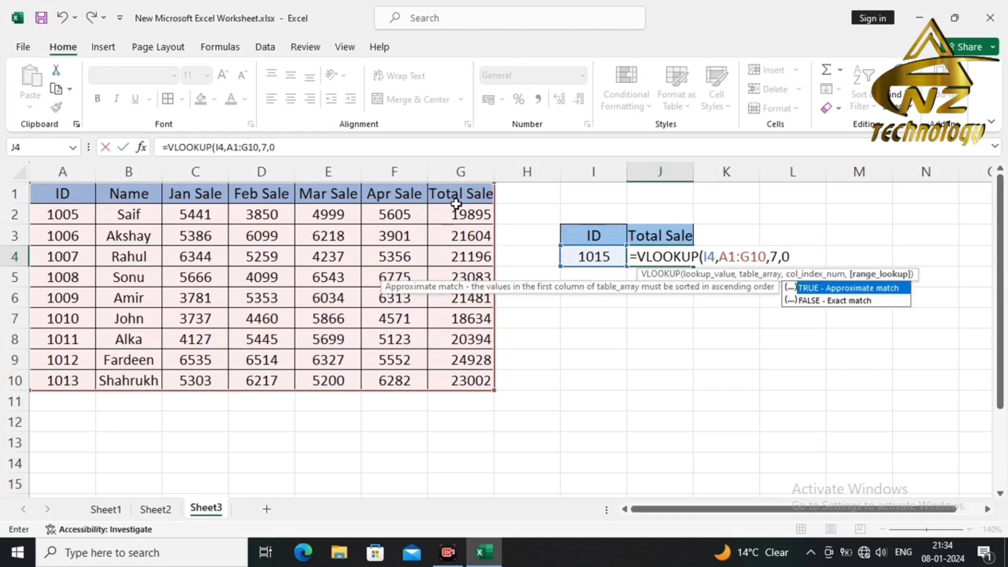
type(")")
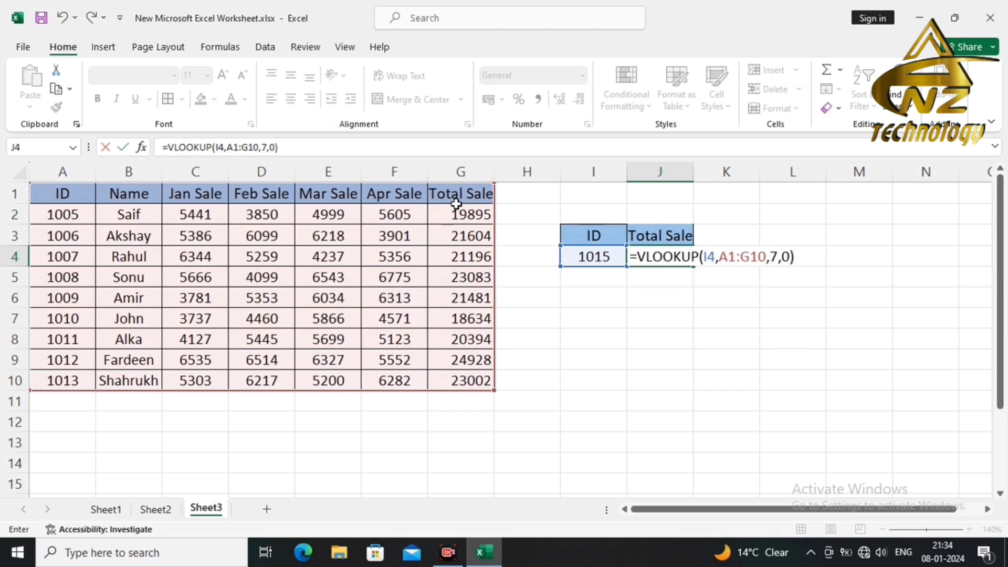
key("Return")
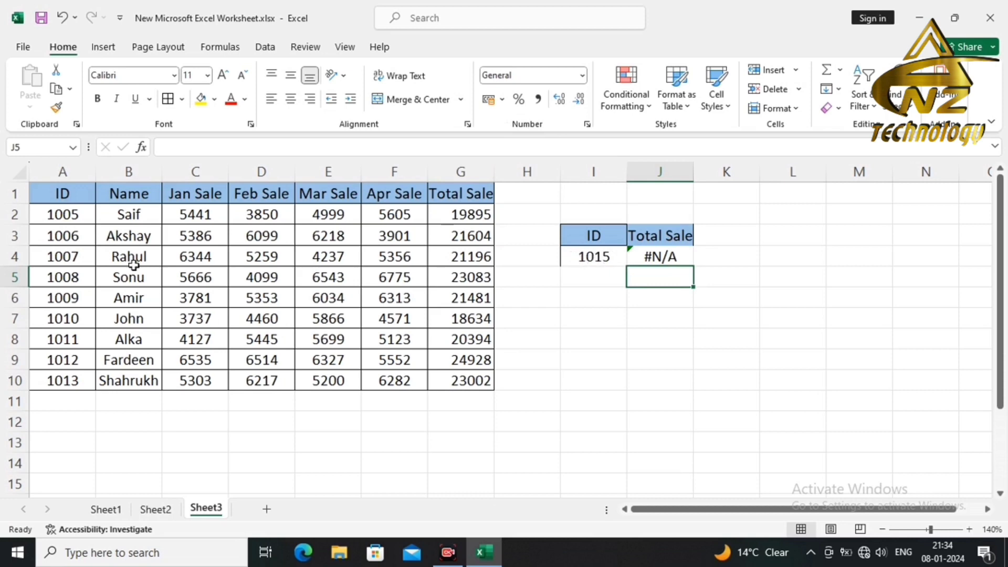
Replace the lookup ID in I4 with the ID from row 2 and check the returned total against G2.
left_click_drag(72, 215, 78, 384)
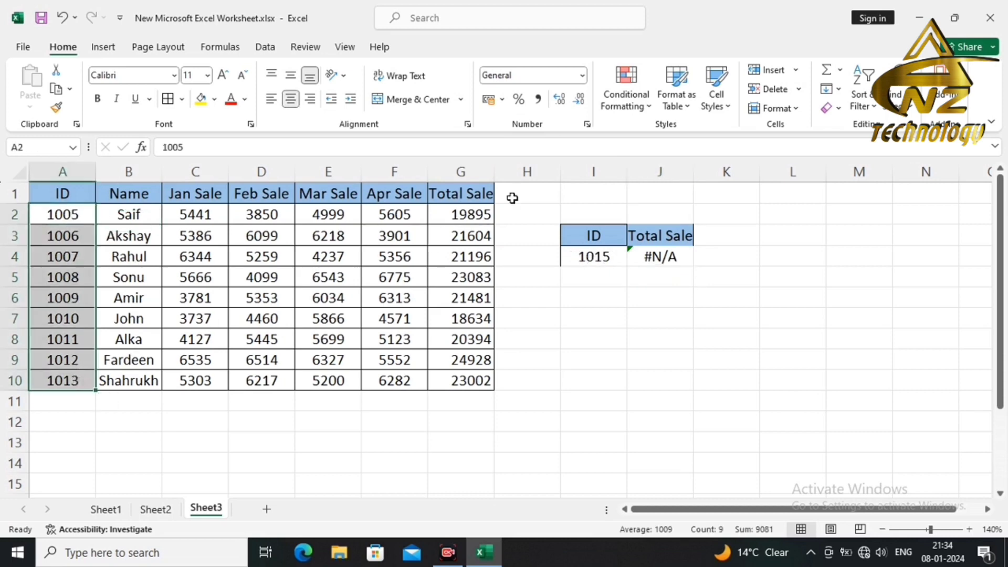
left_click(592, 256)
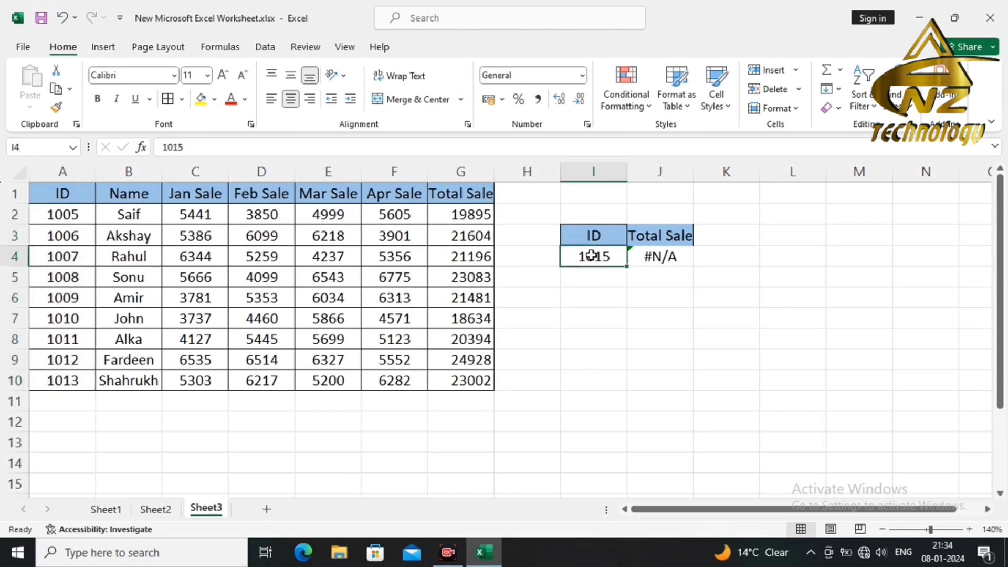
type("1005")
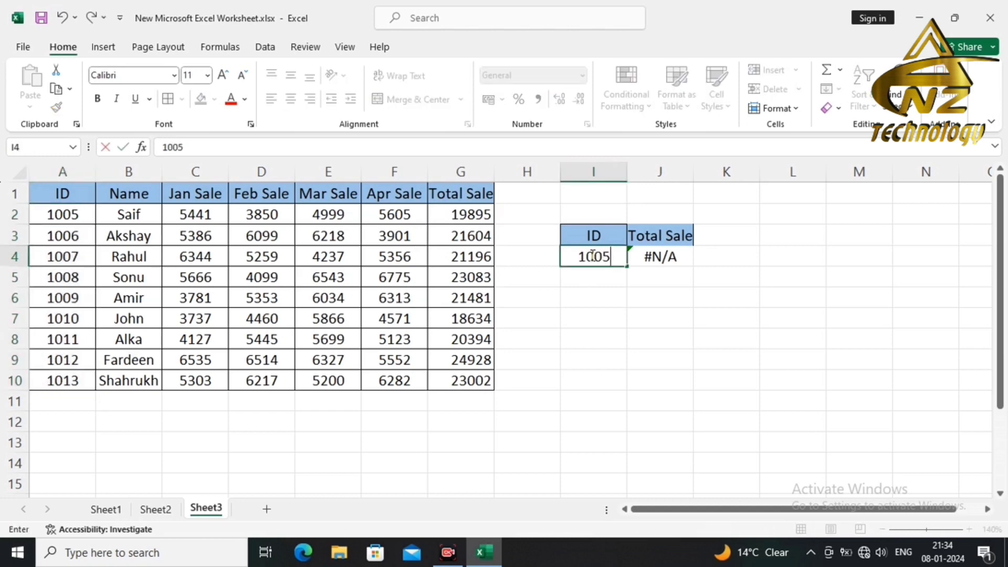
key("Return")
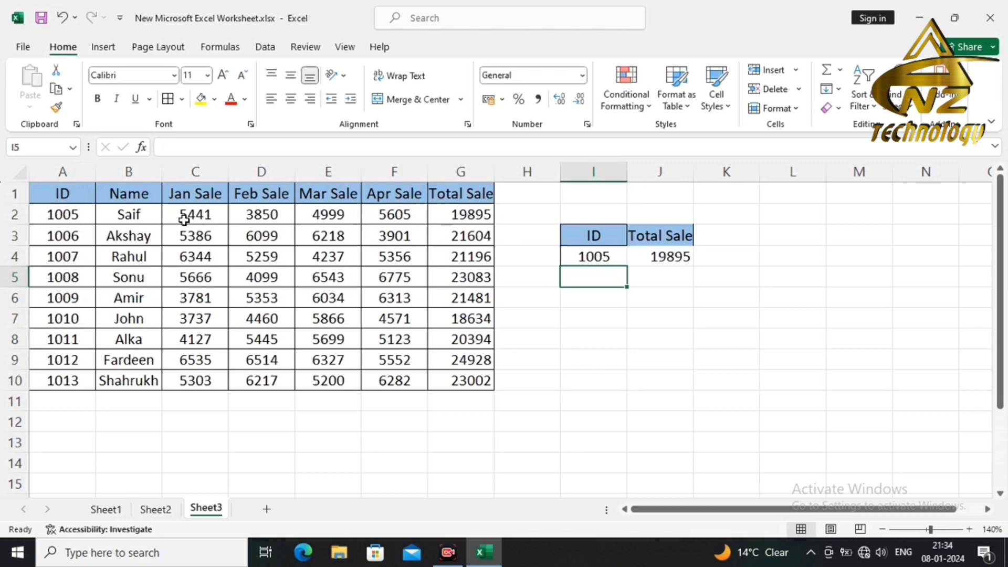
left_click(464, 212)
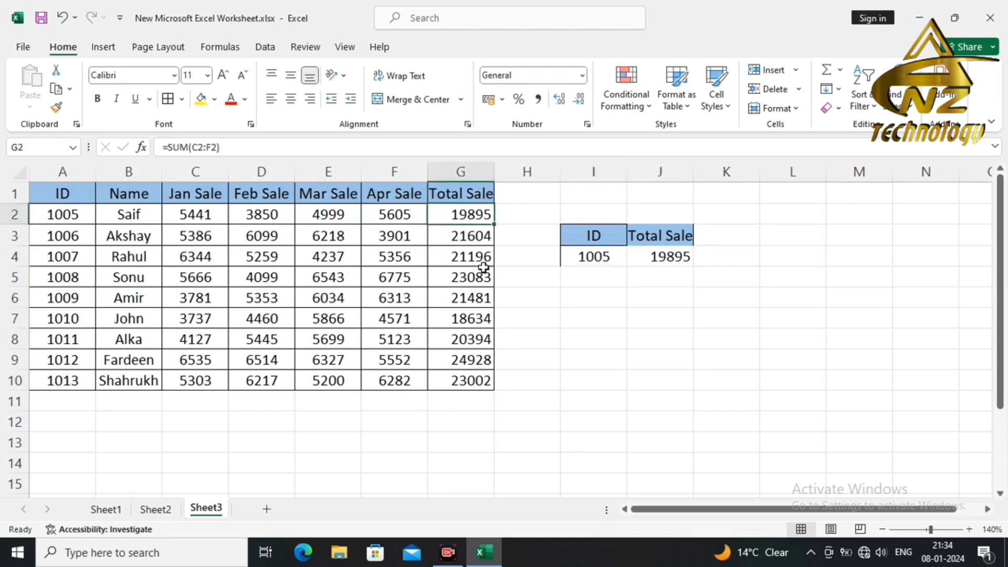
Replace the lookup ID in I4 with the number that follows the last ID in the source table.
left_click(616, 261)
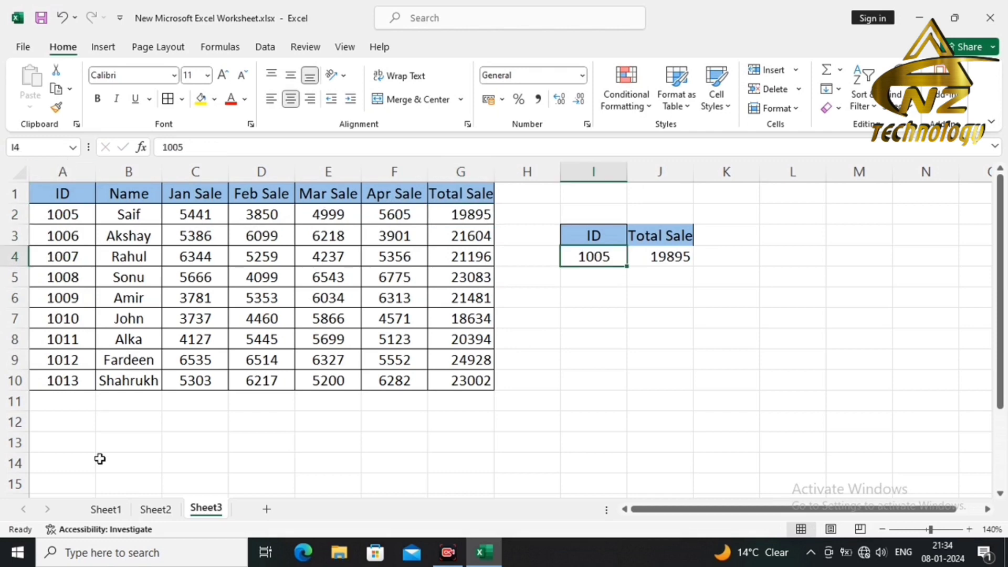
type("1014")
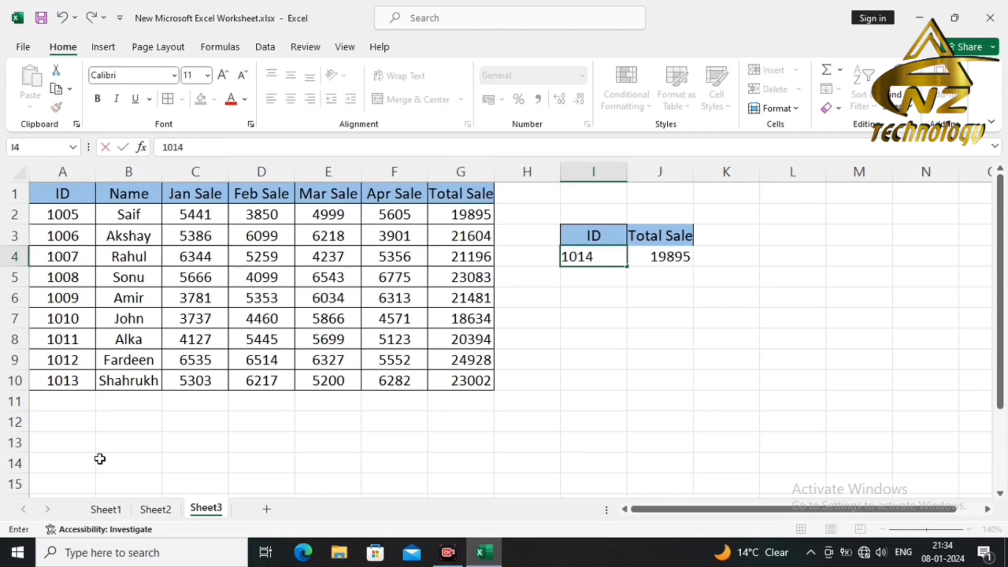
key("Return")
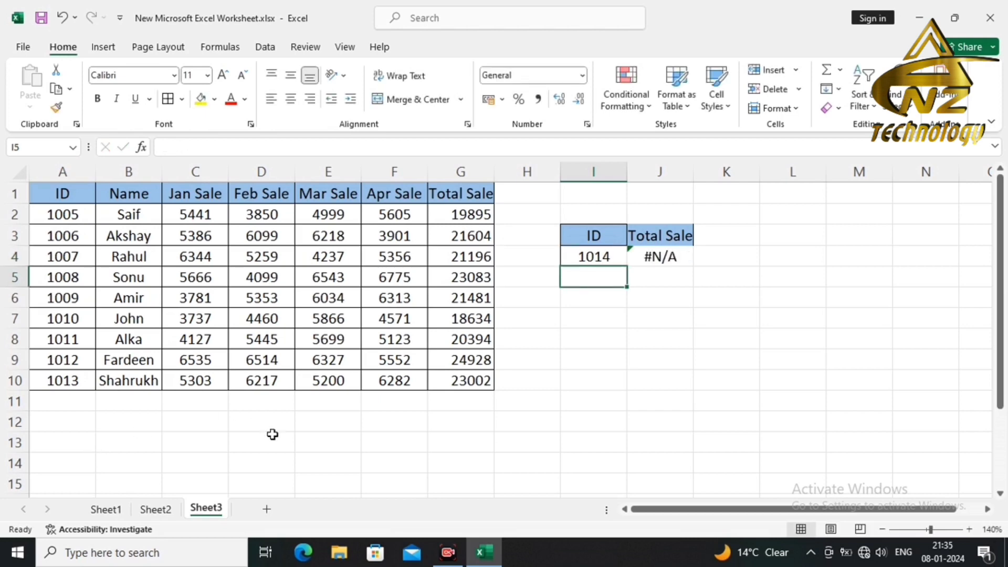
left_click(677, 258)
key("F2")
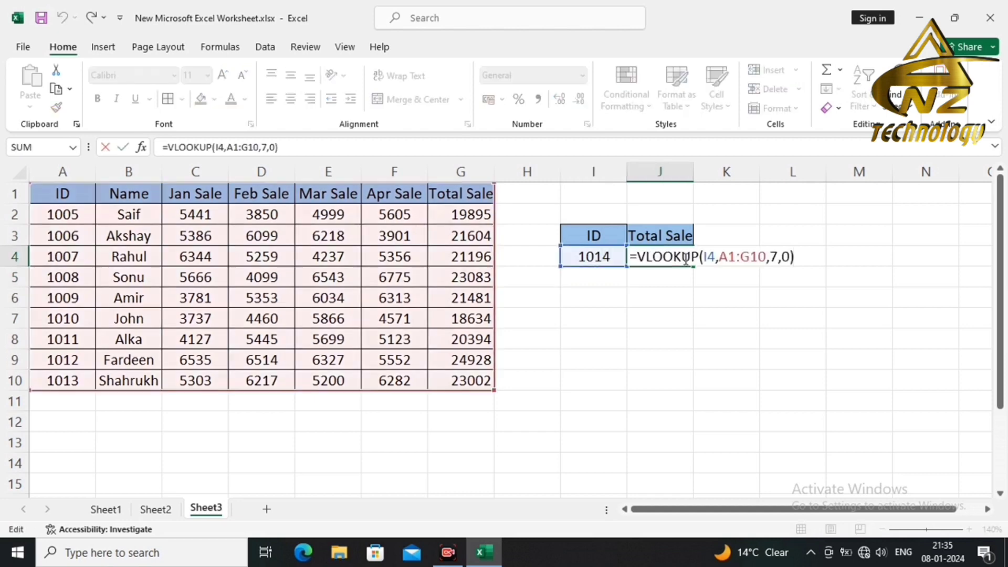
key("Left")
key("Left")
key("Left")
key("Left")
key("Left")
key("Left")
key("Left")
key("Left")
key("Left")
key("Left")
key("Left")
key("Left")
key("Left")
key("Left")
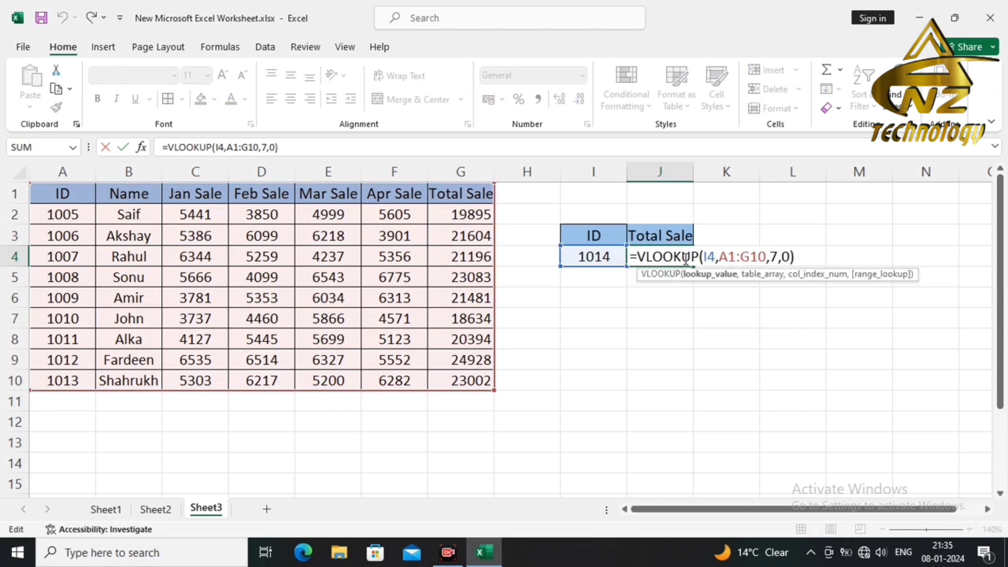
key("ctrl+Return")
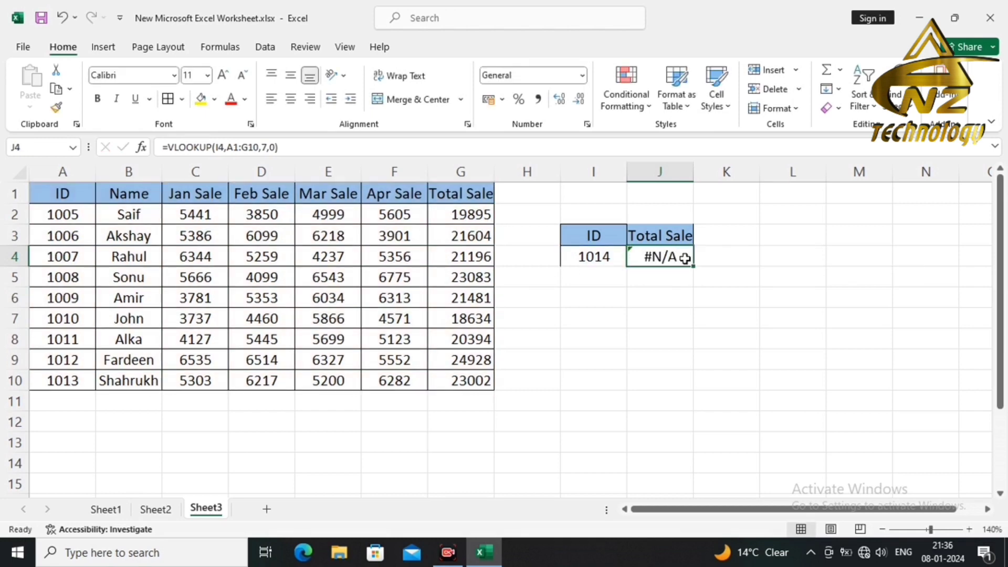
Insert an opening IFERROR( before VLOOKUP in the J4 formula.
double_click(685, 258)
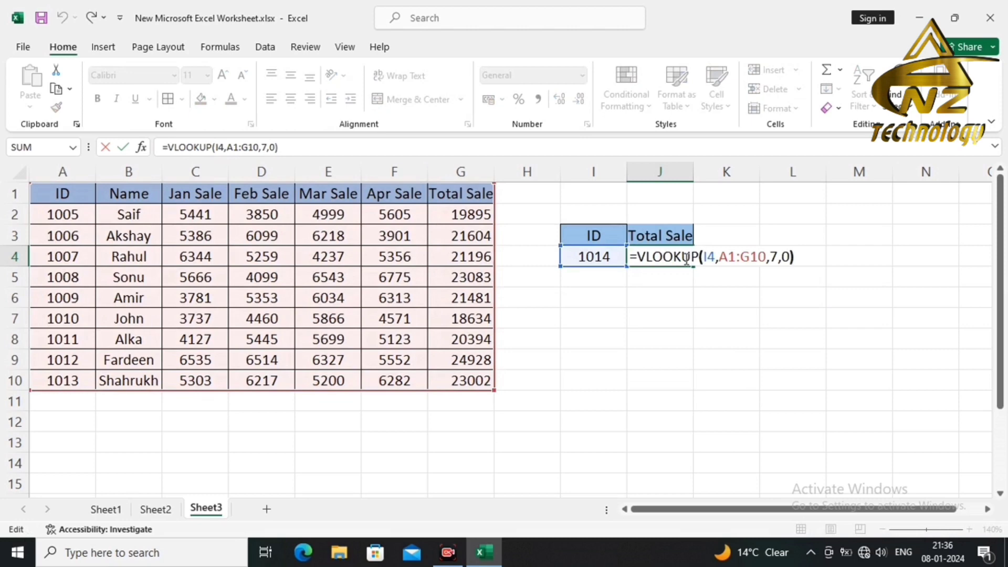
key("Left")
key("Left")
key("Left")
key("Left")
key("Left")
key("Left")
key("Left")
key("Left")
key("Left")
key("Left")
key("Left")
key("Left")
key("Left")
key("Left")
key("Left")
key("Left")
key("Left")
key("Left")
key("Left")
key("Left")
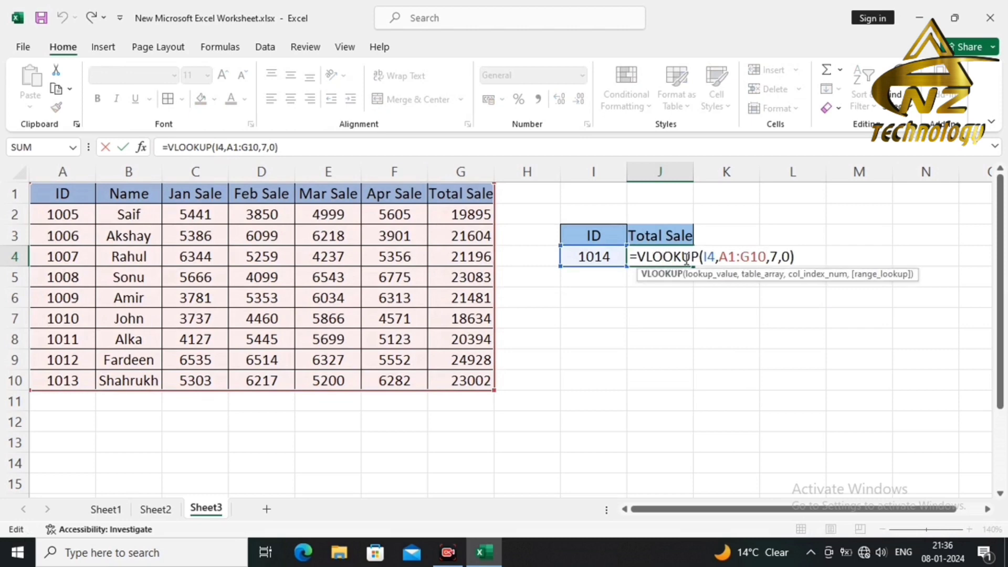
key("Left")
key("Left")
type("i")
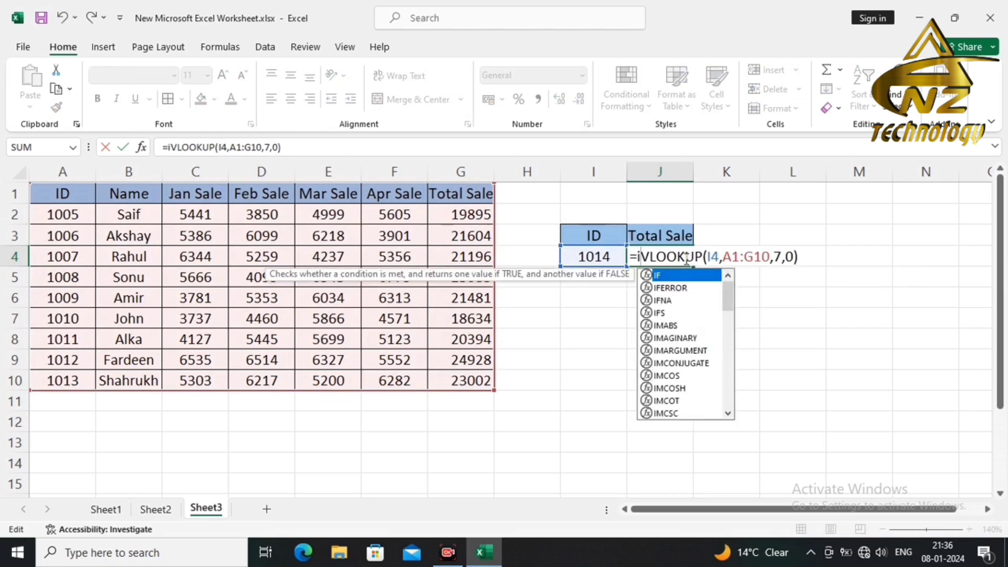
type("ferror")
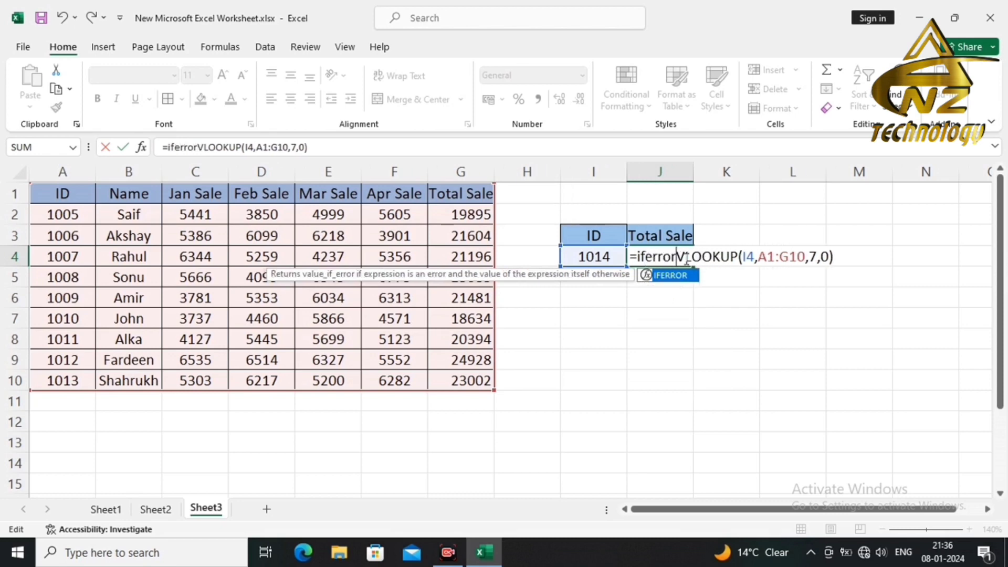
type("(")
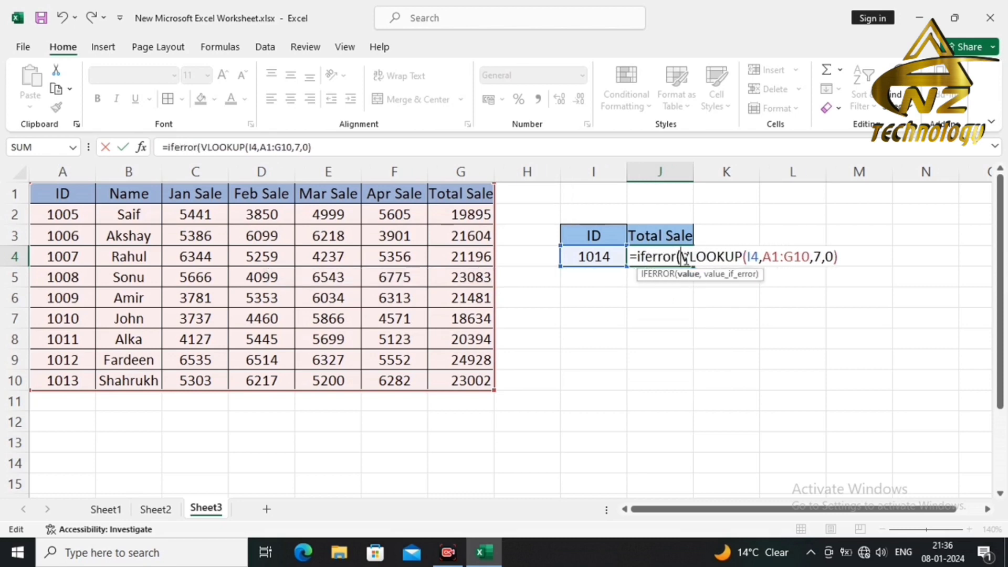
Complete the IFERROR formula in J4 with "id not found" as the value_if_error argument and enter it.
left_click(852, 256)
type(",")
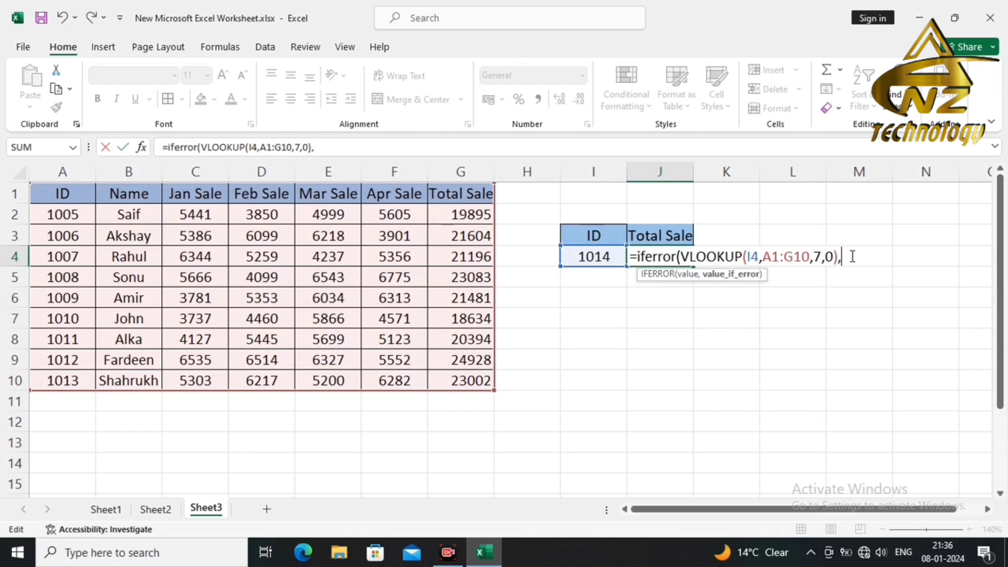
type("\"id not found\"")
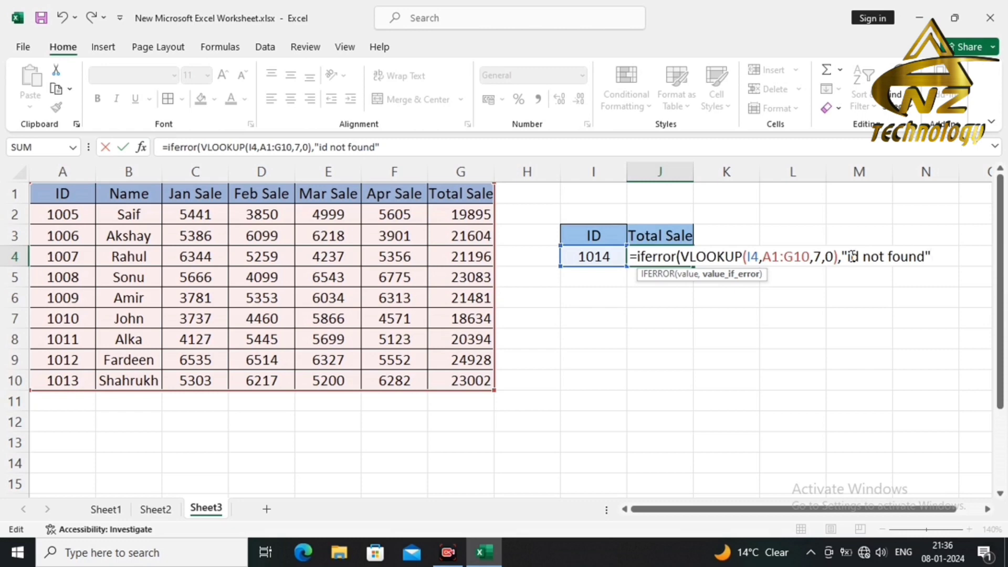
type(")")
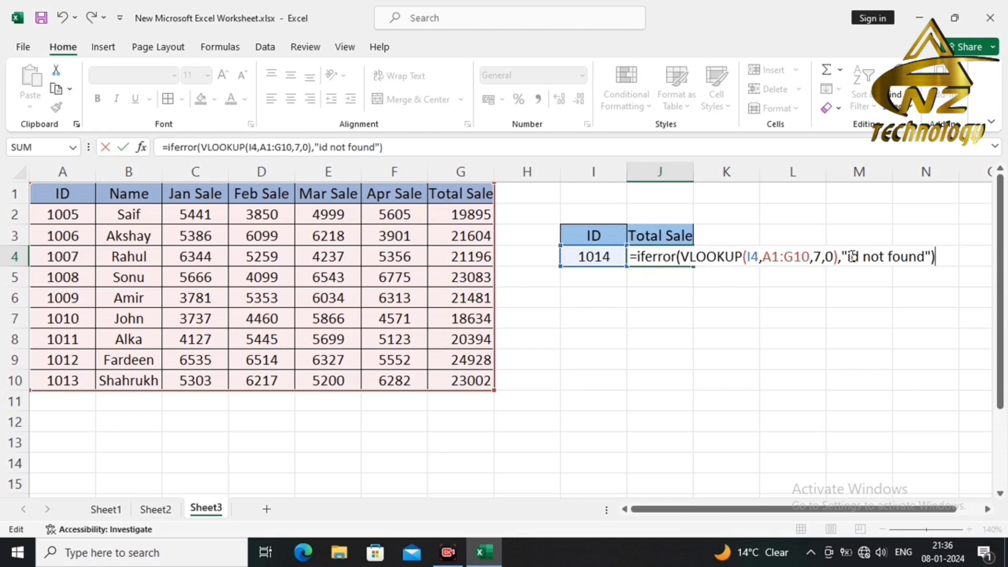
key("Return")
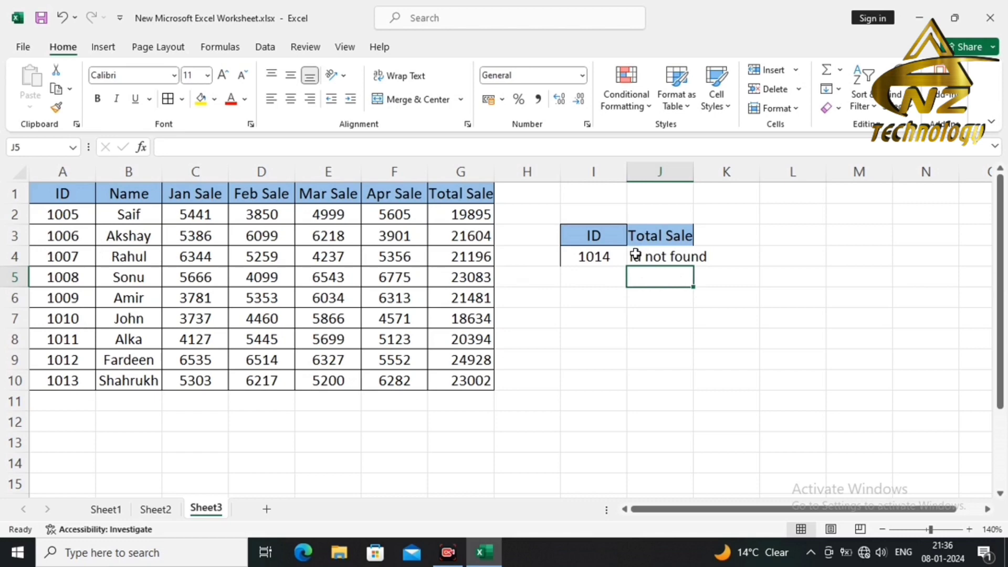
Test the IFERROR formula by replacing the lookup ID in I4 with the ID from row 3.
left_click(609, 257)
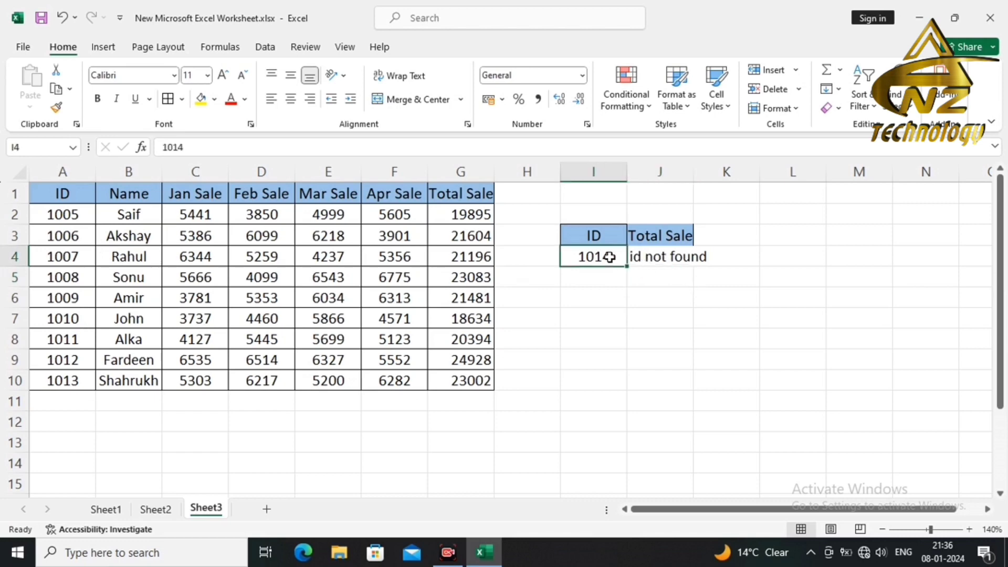
type("1006")
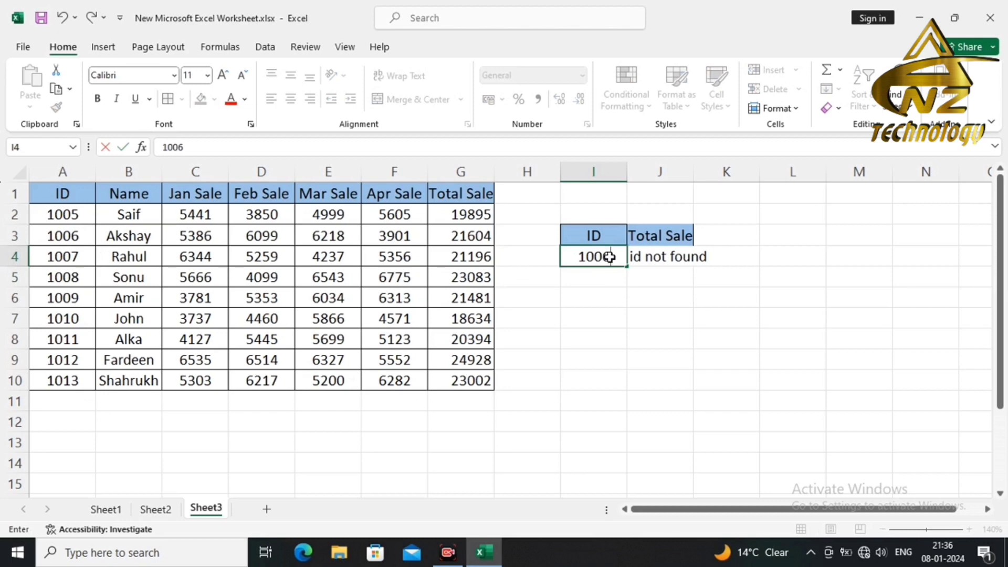
key("Return")
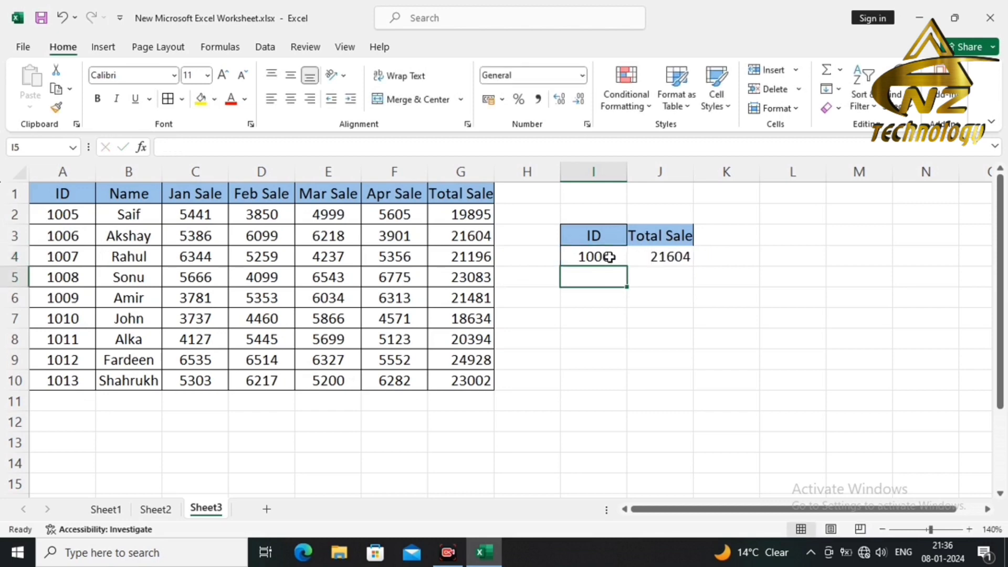
Test the IFERROR formula by replacing the lookup ID in I4 with a number that is missing from the source table.
left_click(601, 256)
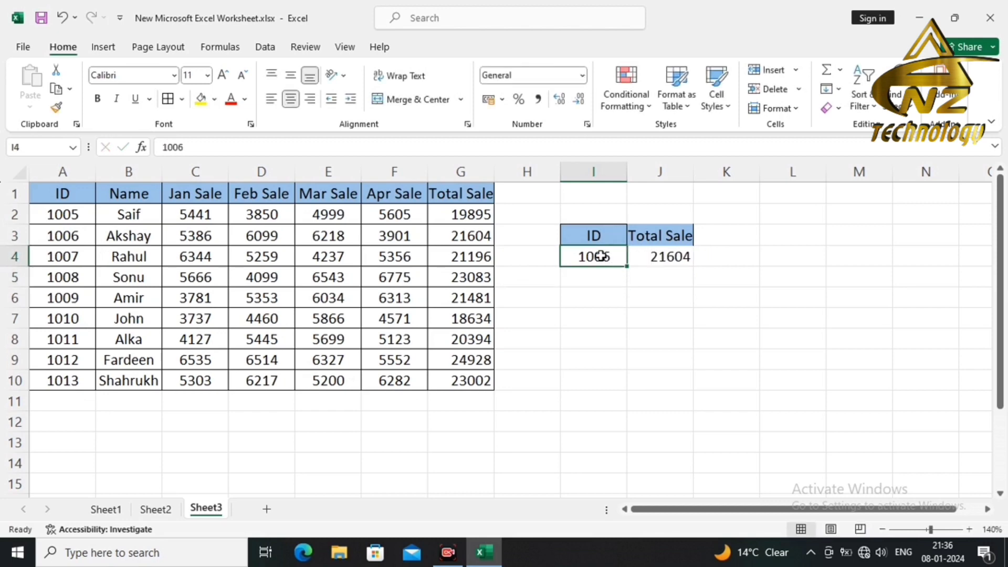
type("1203")
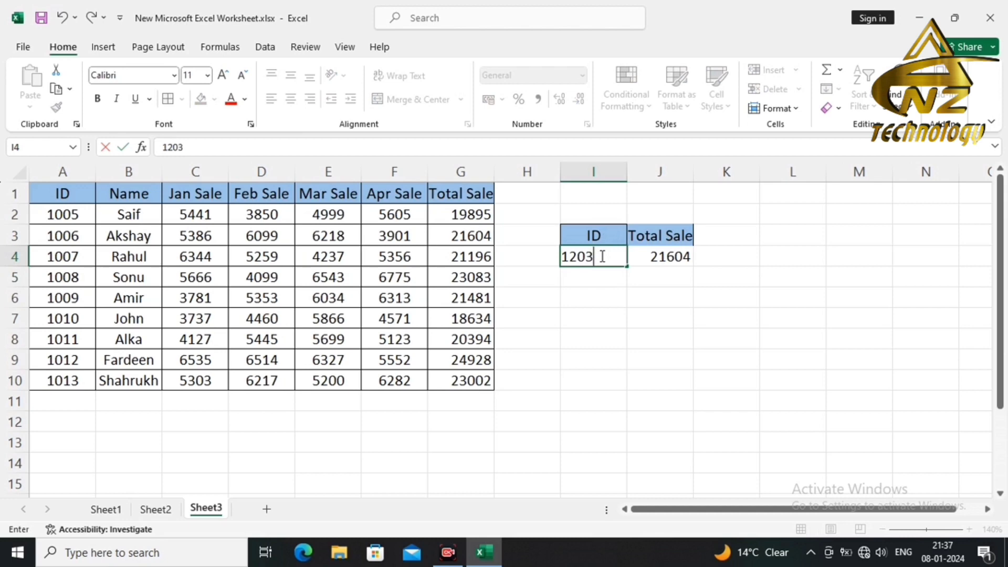
key("Return")
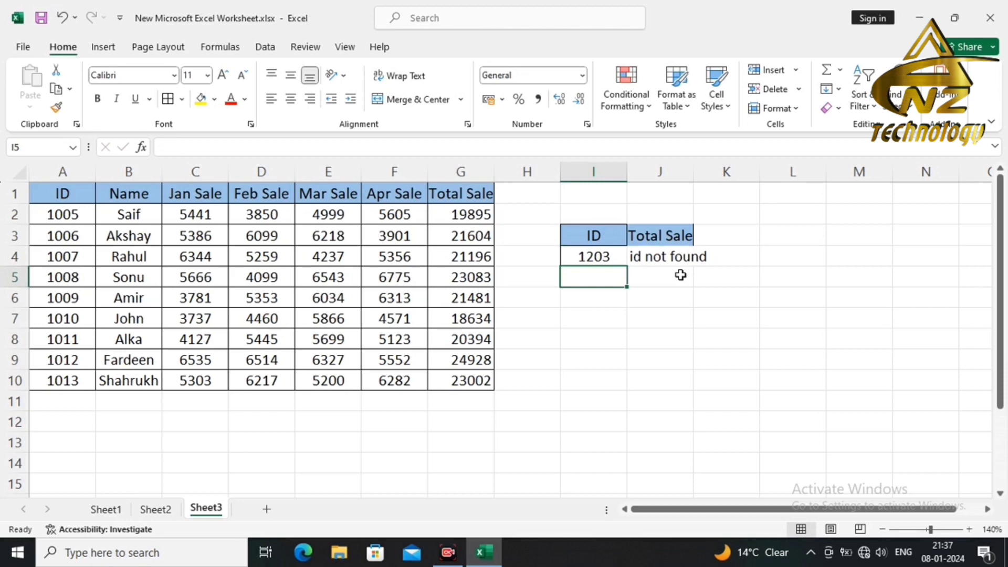
Clear the IFERROR formula from J4 and replace the lookup ID in I4 with the ID from row 2.
left_click(683, 257)
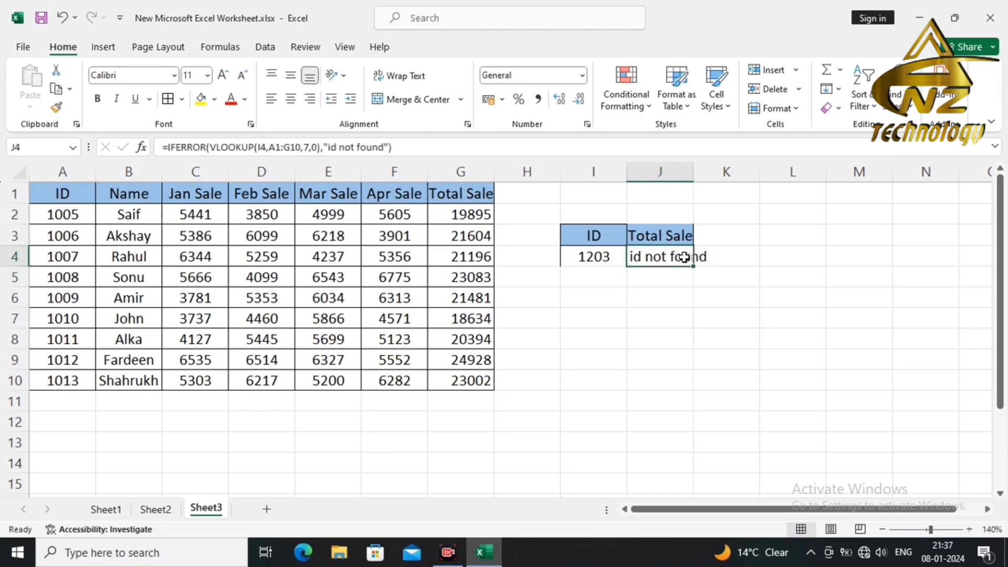
key("Delete")
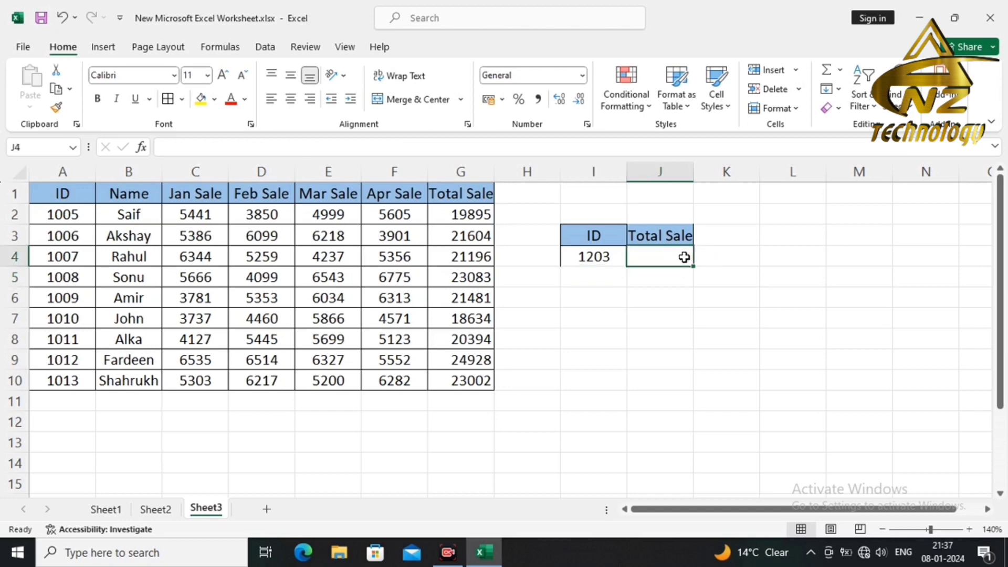
left_click(578, 257)
type("1005")
Start an XLOOKUP formula in J4 with I4 as lookup value, A1:A10 as lookup array and G1:G10 as return array.
left_click(661, 252)
type("=xl")
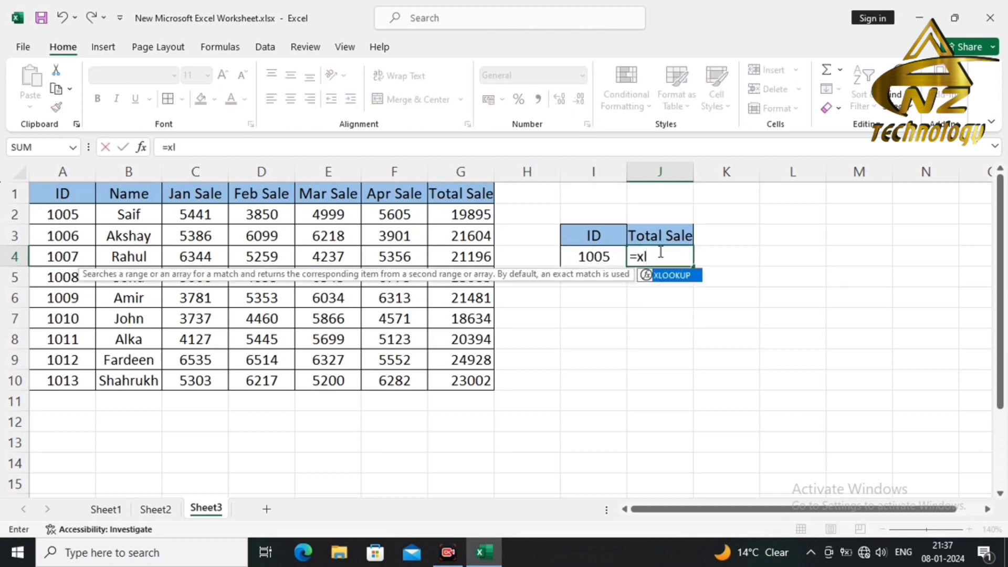
key("Tab")
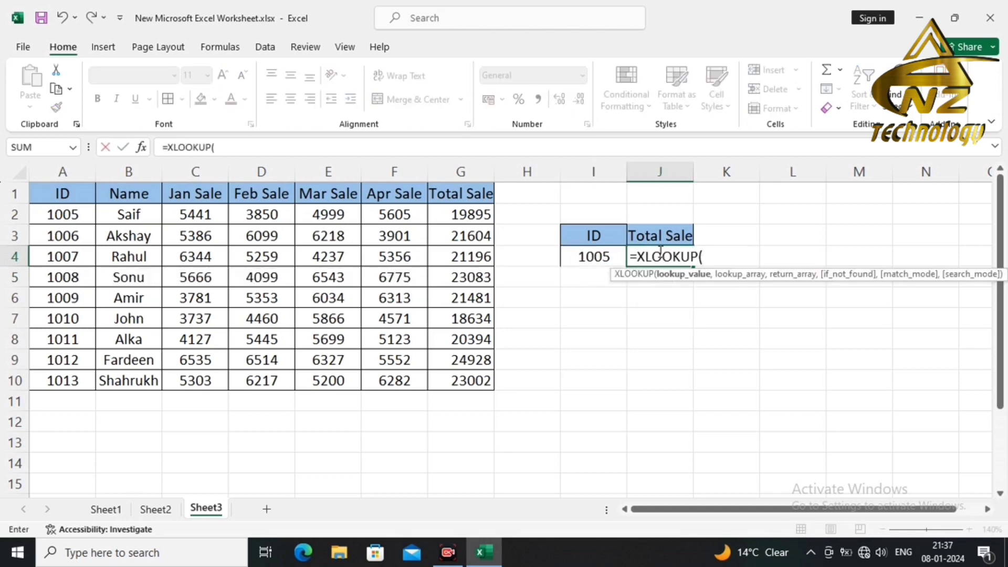
left_click(586, 258)
type(",")
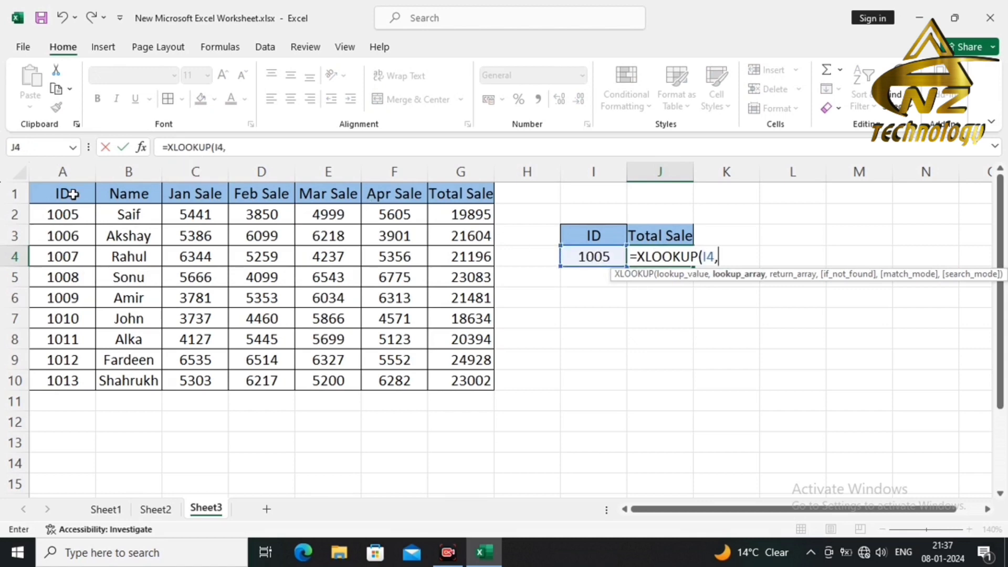
left_click_drag(65, 195, 63, 385)
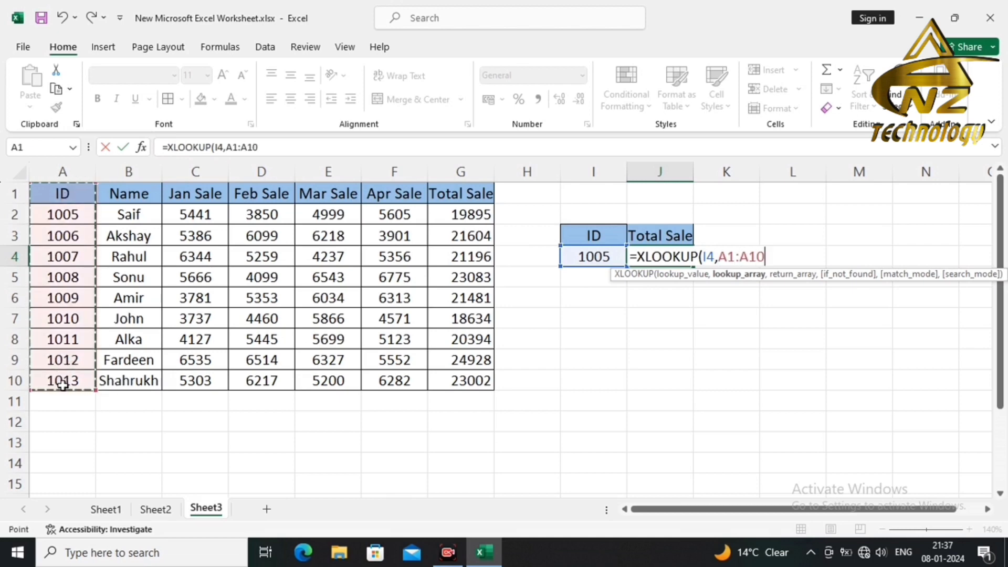
type(",")
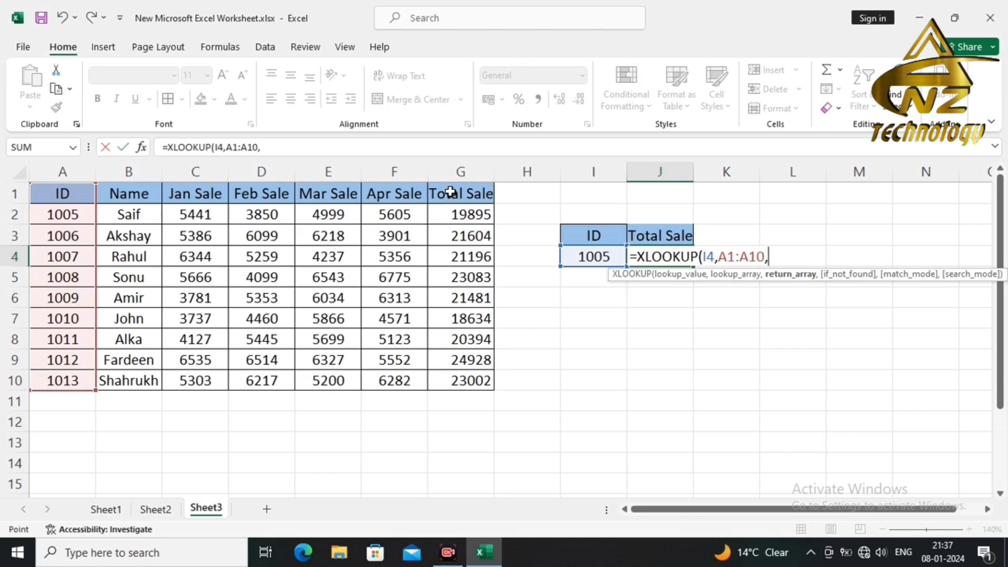
left_click_drag(450, 194, 455, 377)
type(",")
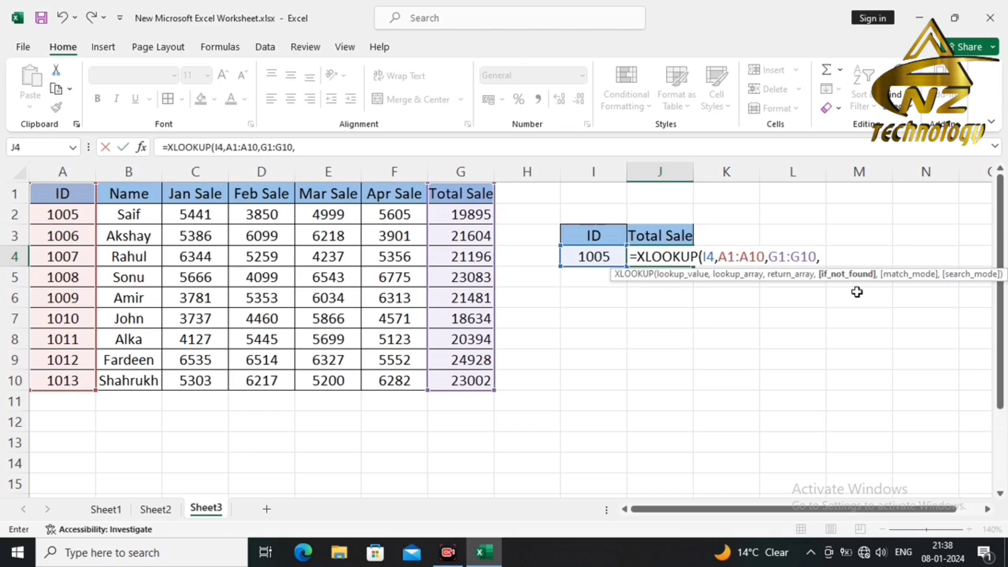
Complete the XLOOKUP formula in J4 with "id not found" as the if_not_found argument and enter it.
type("\"id not o")
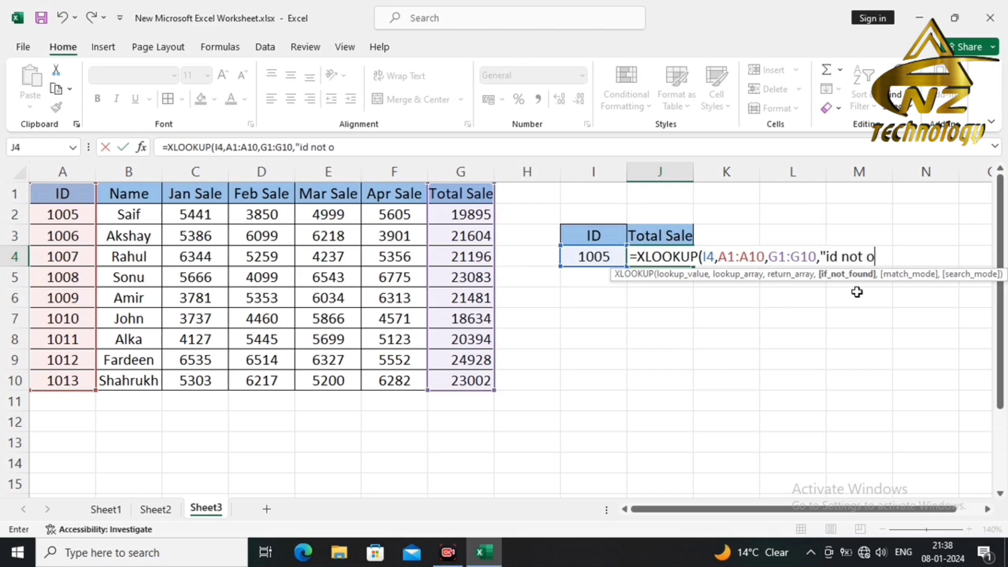
key("BackSpace")
type("found\"")
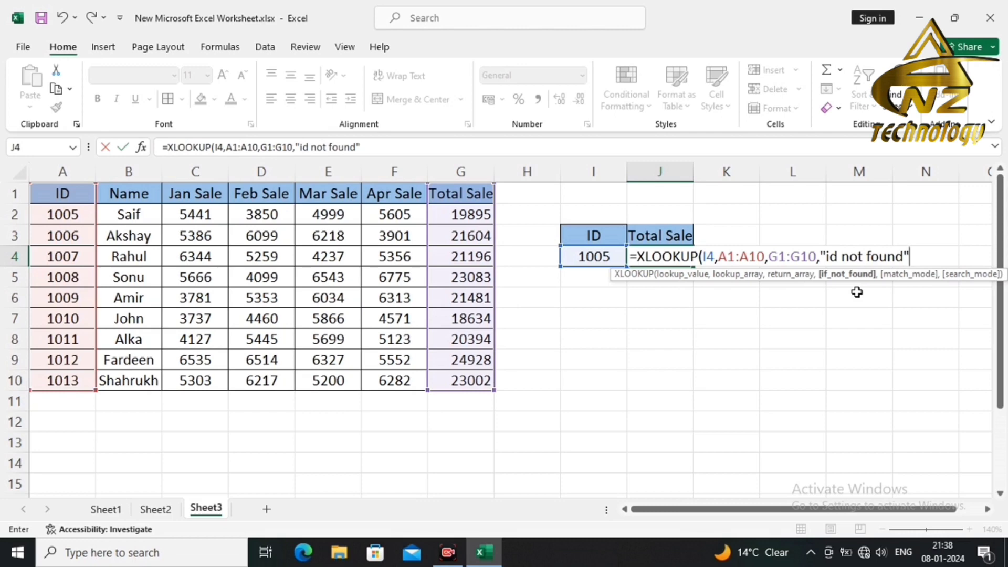
type(")")
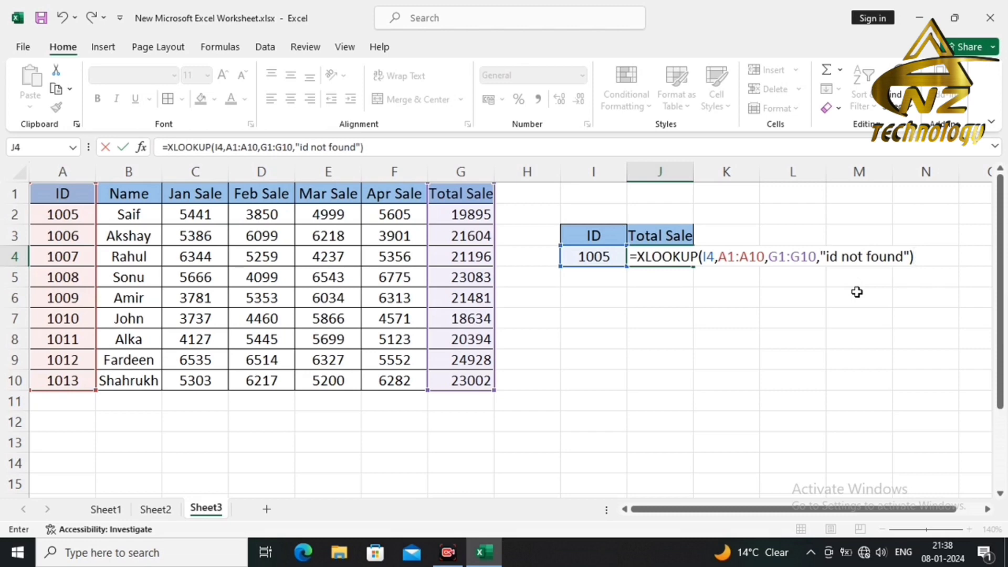
key("Return")
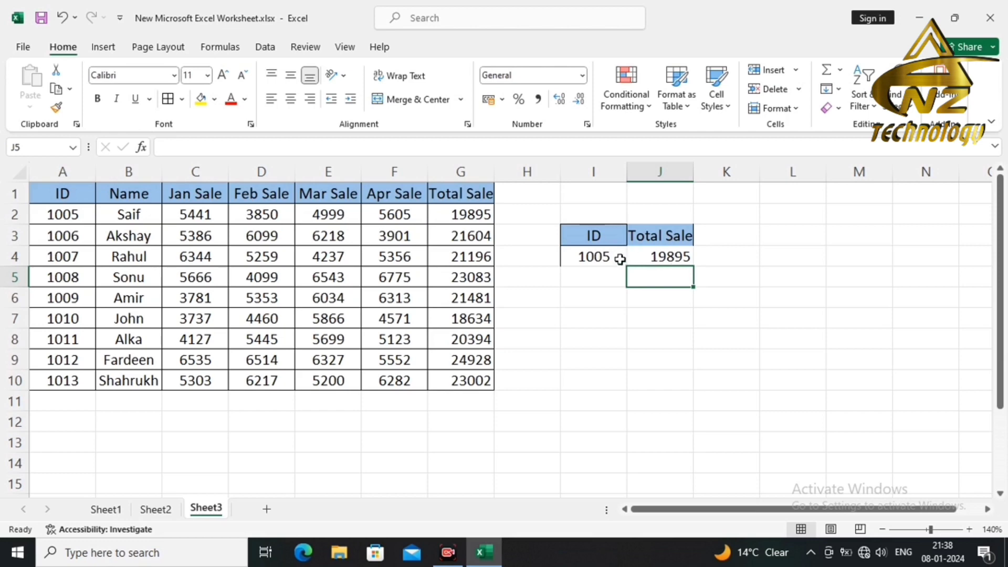
Test the XLOOKUP formula by replacing the lookup ID in I4 with the number that follows the table's last ID.
left_click(620, 259)
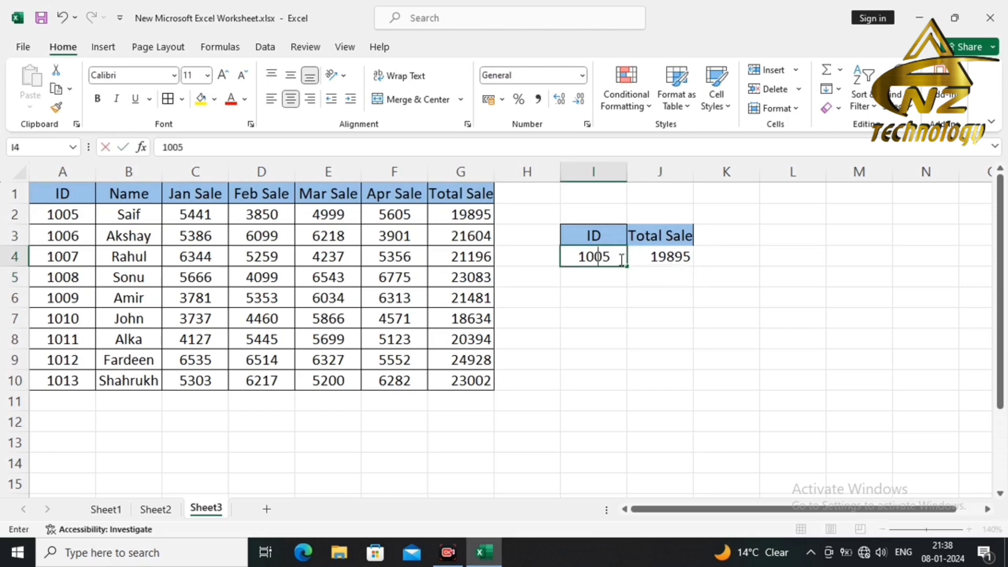
type("10")
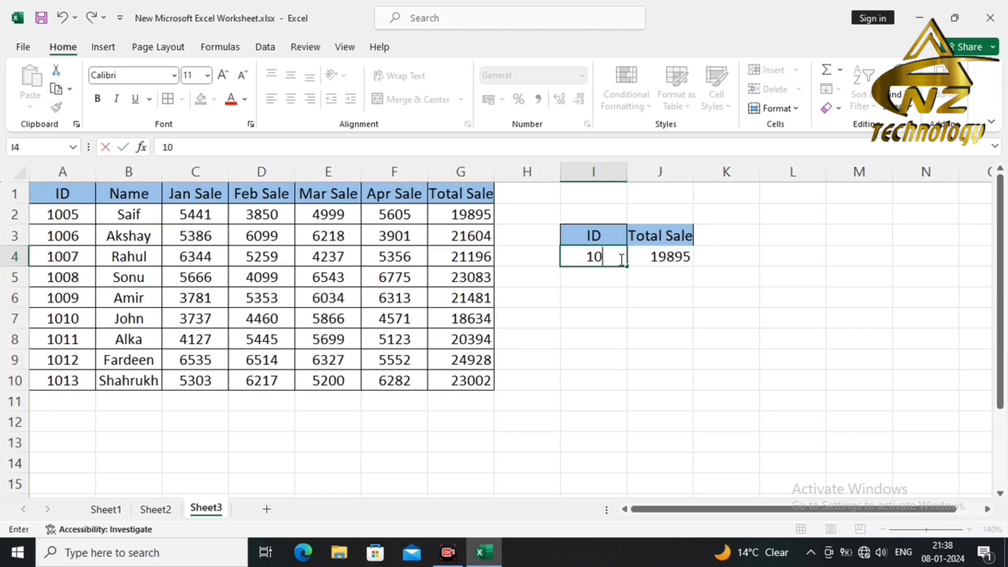
type("14")
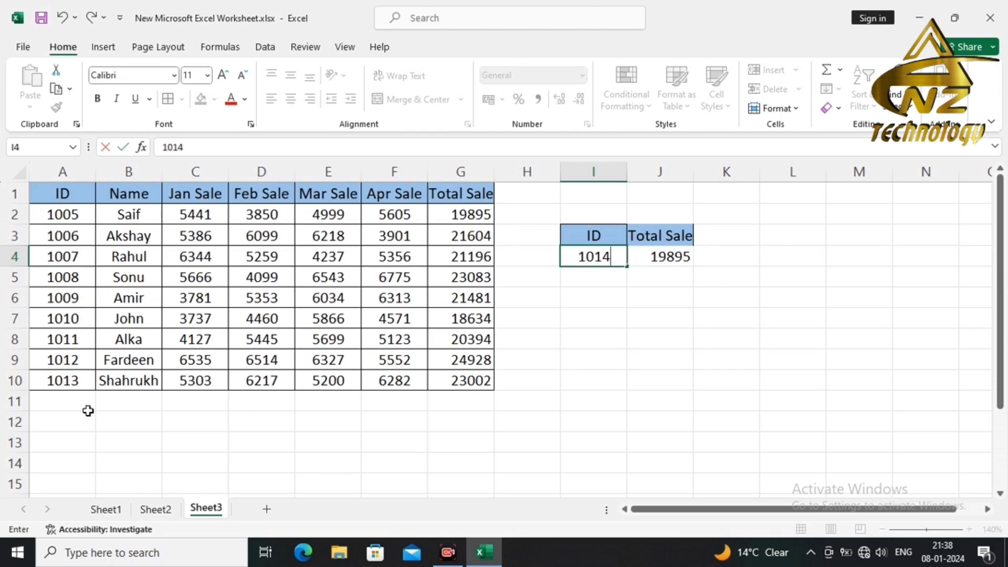
key("Return")
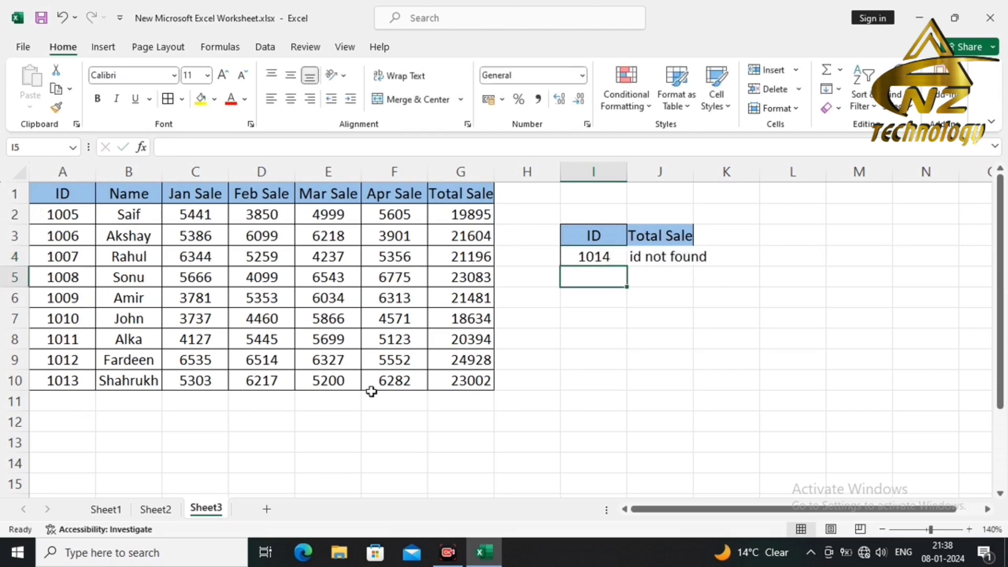